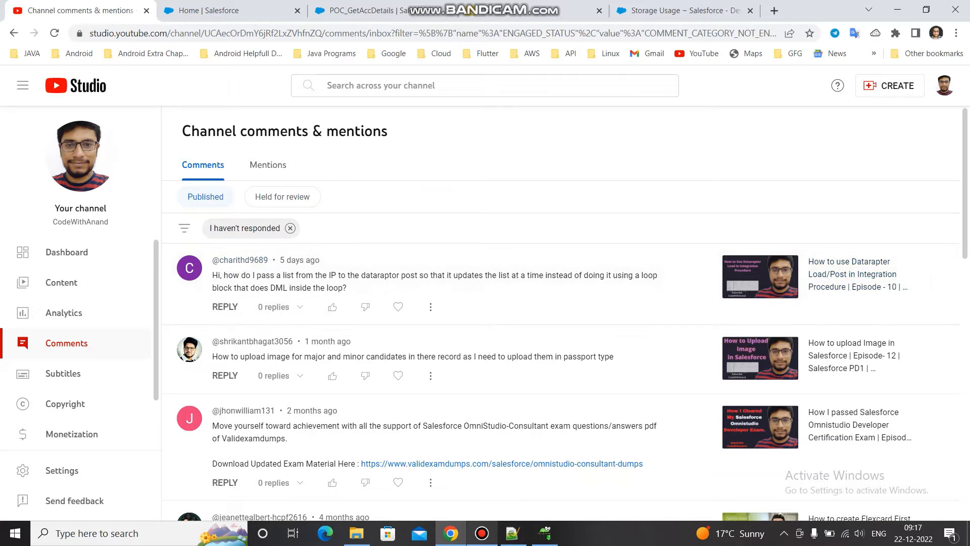
- Review the extract step and output mappings of the POC_GetAccDetails DataRaptor in Salesforce OmniStudio
{"action": "left_click", "coordinate": [238, 11]}
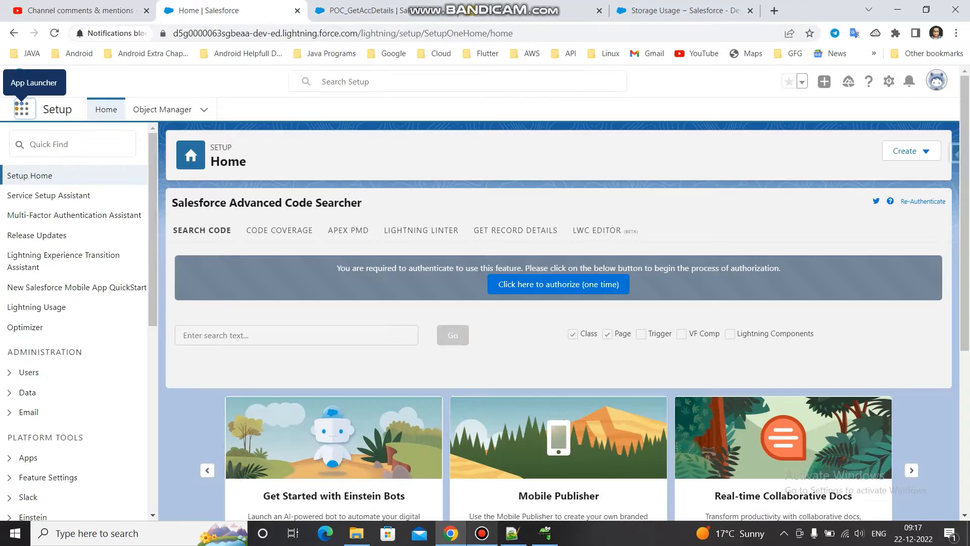
{"action": "left_click", "coordinate": [371, 11]}
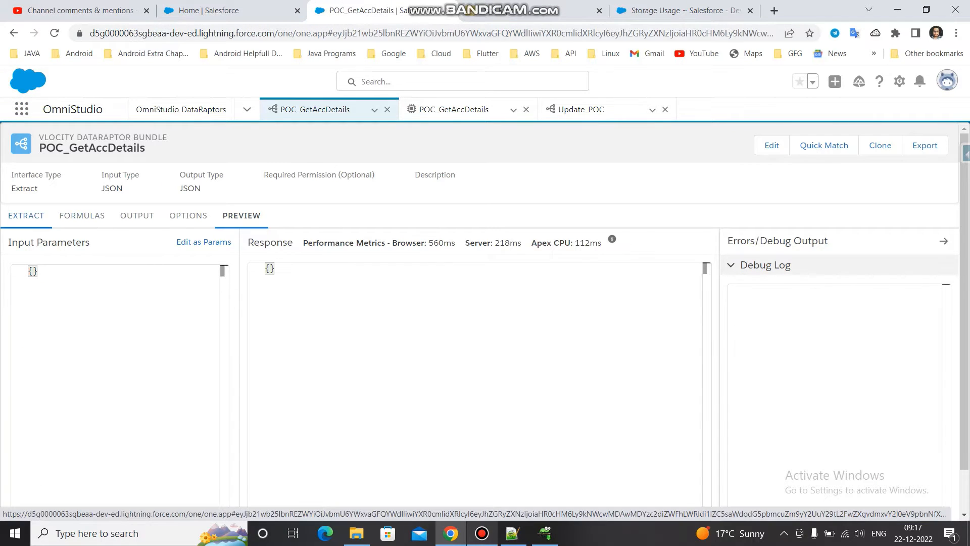
{"action": "left_click", "coordinate": [26, 215]}
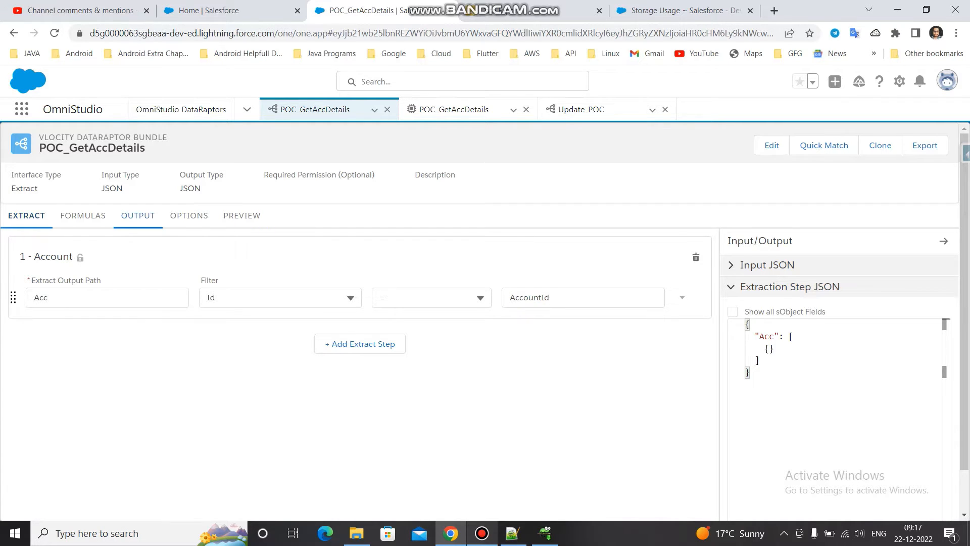
{"action": "left_click", "coordinate": [137, 215]}
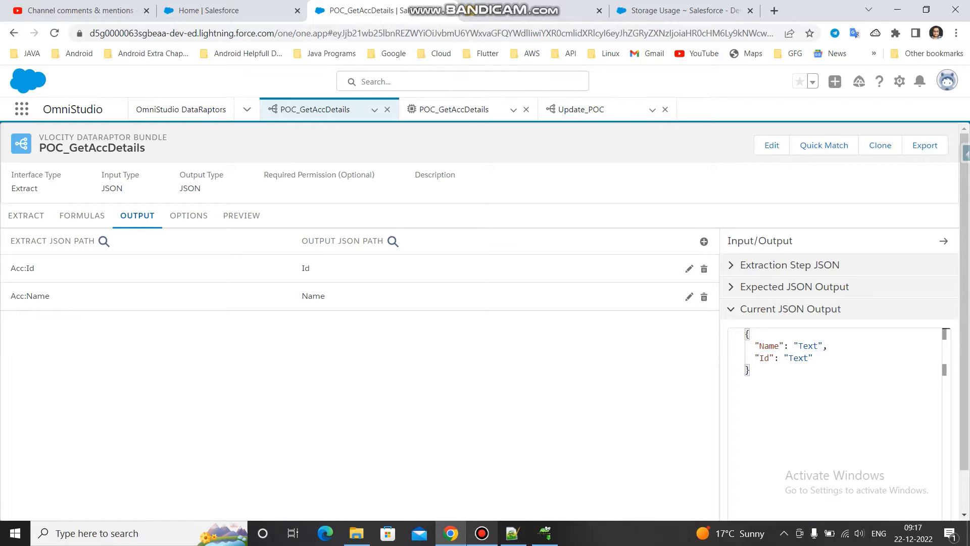
{"action": "left_click", "coordinate": [26, 215]}
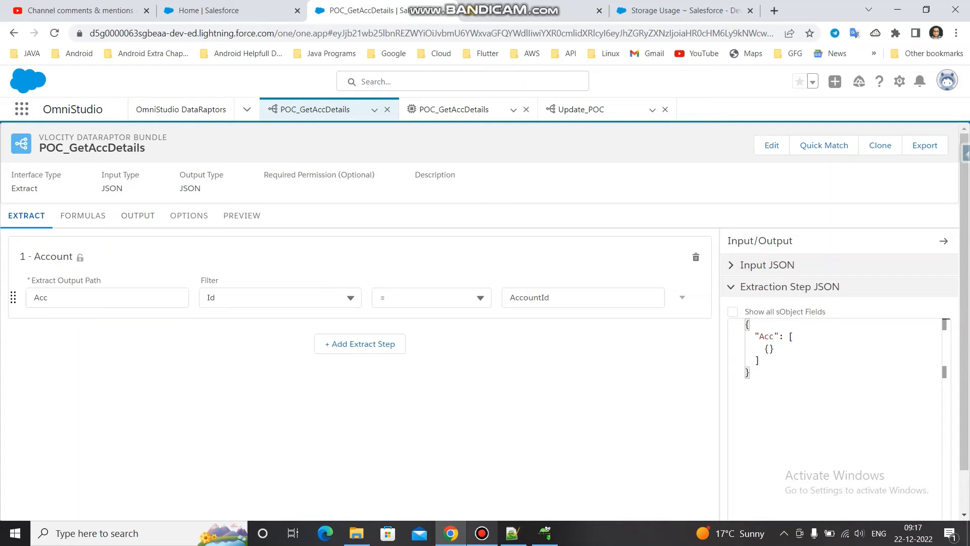
- Run the query "Select Id from Account" in a new Salesforce Inspector data export and copy the first account Id
{"action": "left_click", "coordinate": [599, 10]}
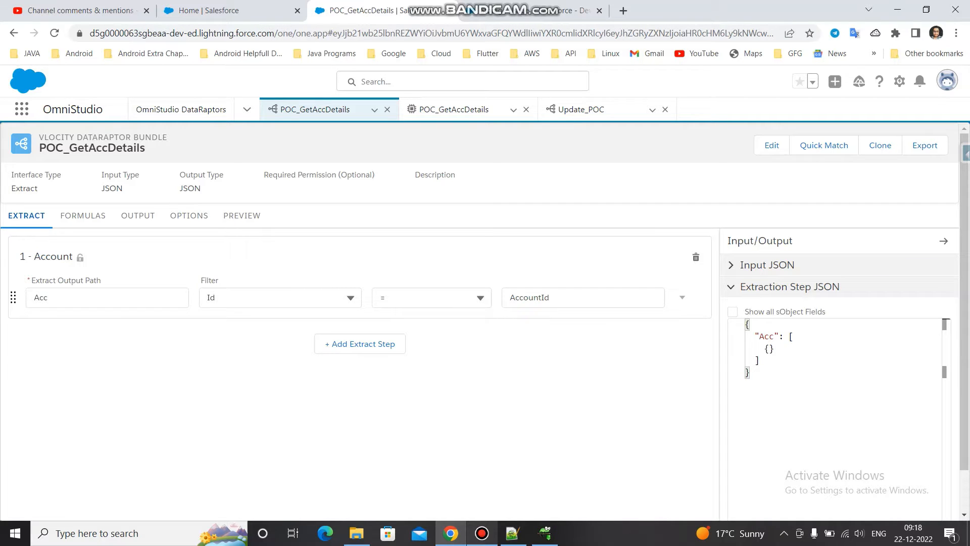
{"action": "left_click", "coordinate": [965, 153]}
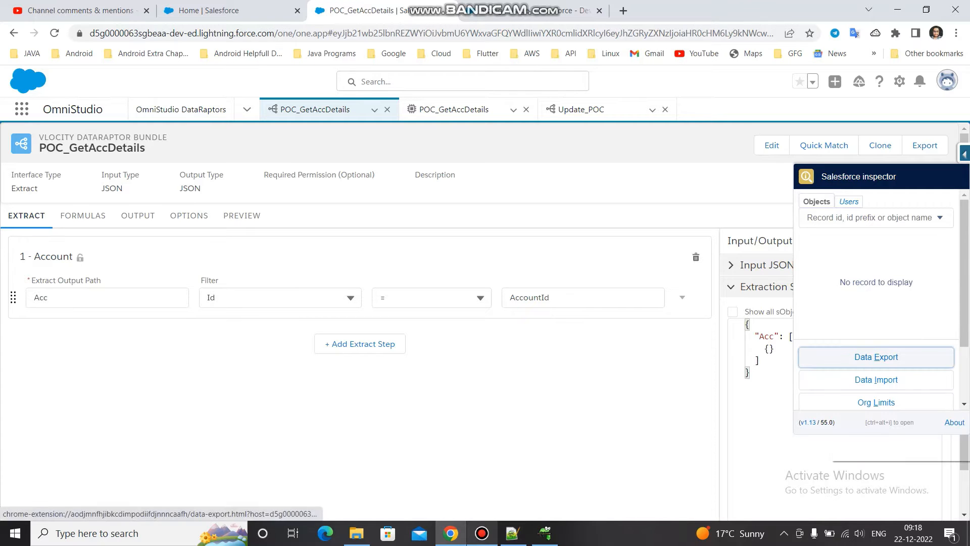
{"action": "right_click", "coordinate": [831, 352]}
{"action": "left_click", "coordinate": [869, 360]}
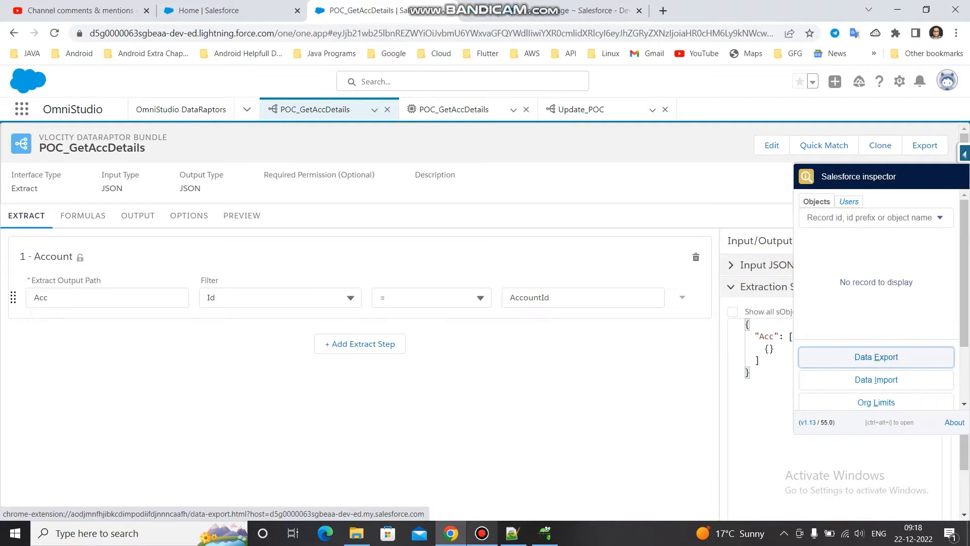
{"action": "left_click", "coordinate": [530, 10]}
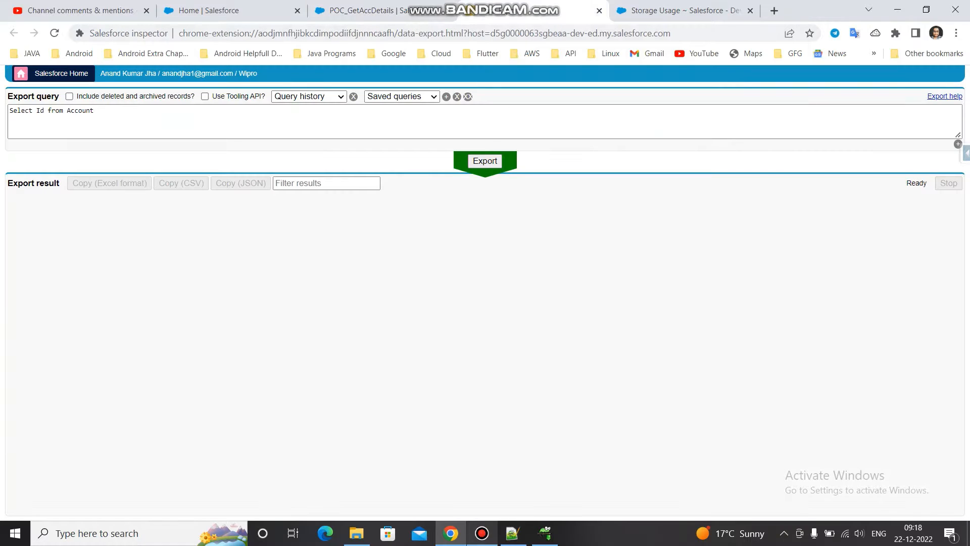
{"action": "left_click", "coordinate": [486, 161]}
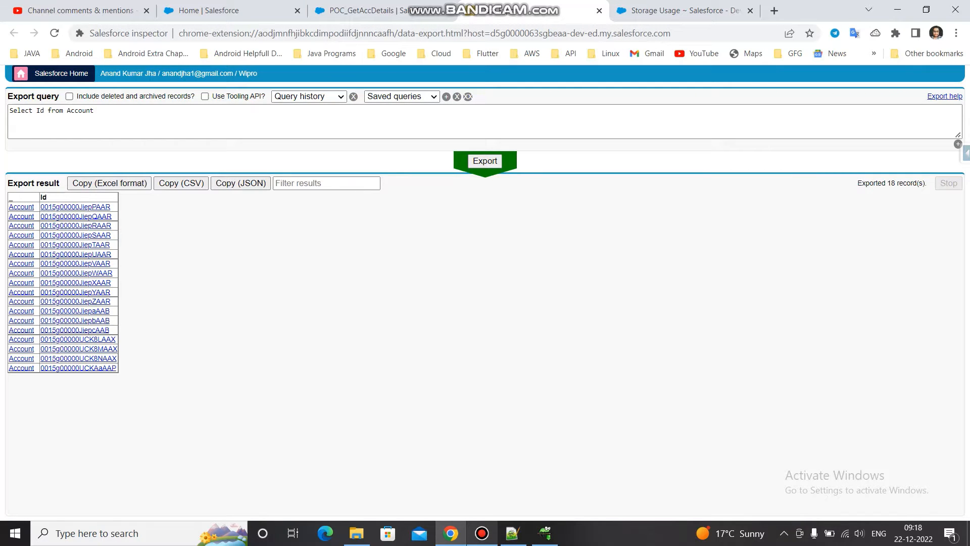
{"action": "left_click_drag", "start_coordinate": [110, 207], "coordinate": [41, 207]}
{"action": "key", "text": "ctrl+c"}
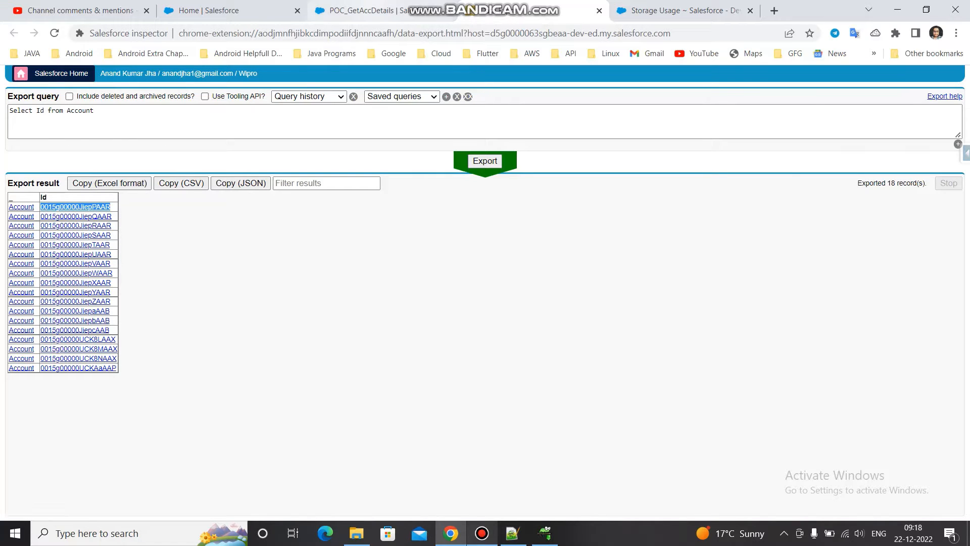
- Preview the POC_GetAccDetails DataRaptor with a JSON input that sets "AccountId" to the copied account Id, and execute it
{"action": "left_click", "coordinate": [390, 10]}
{"action": "left_click", "coordinate": [242, 215]}
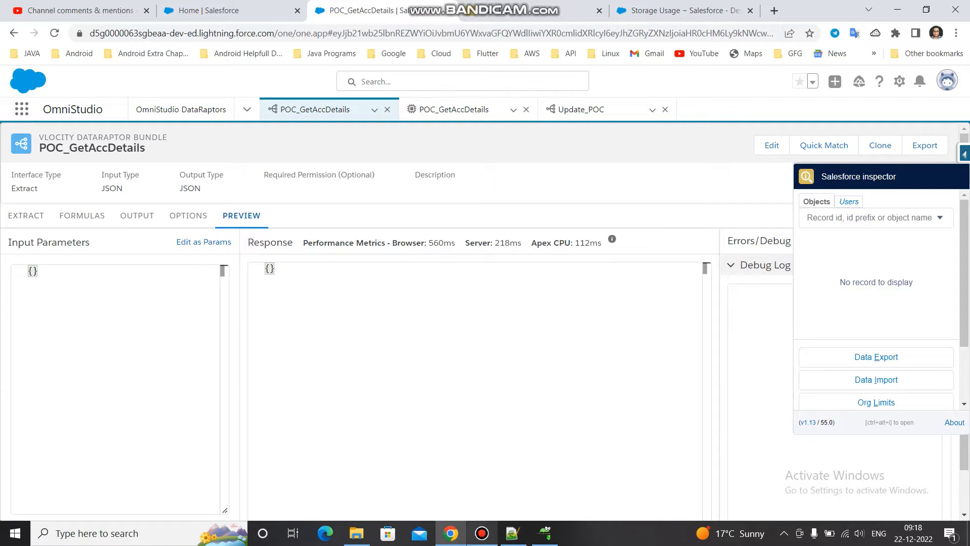
{"action": "left_click", "coordinate": [38, 271]}
{"action": "key", "text": "BackSpace"}
{"action": "key", "text": "BackSpace"}
{"action": "type", "text": "{"}
{"action": "key", "text": "Return"}
{"action": "type", "text": "\"AccountId\""}
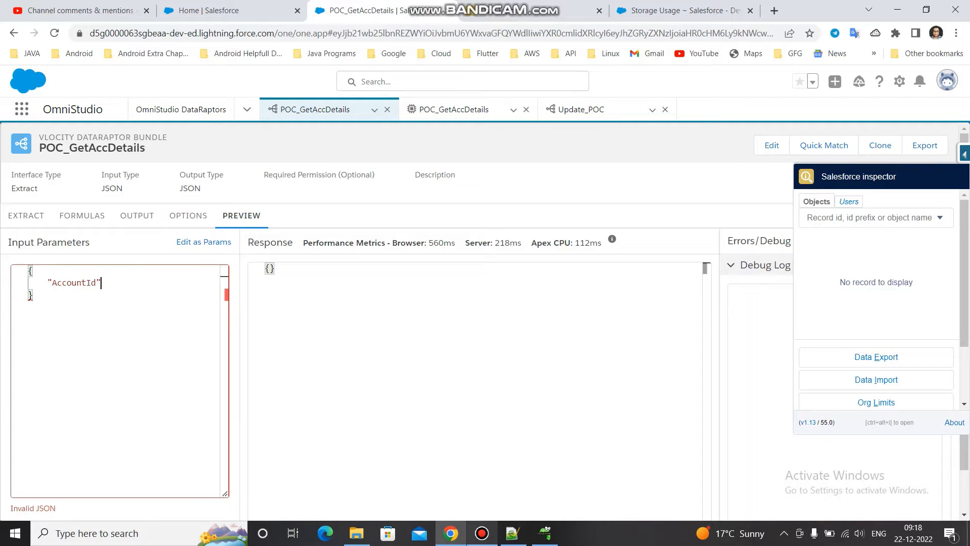
{"action": "type", "text": ":\""}
{"action": "key", "text": "ctrl+v"}
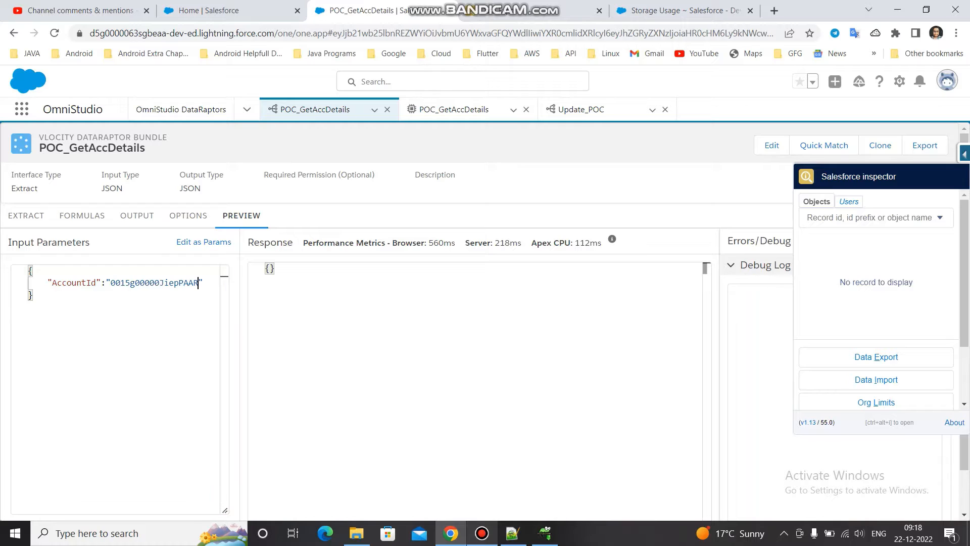
{"action": "scroll", "coordinate": [475, 323], "scroll_direction": "down", "scroll_amount": 1}
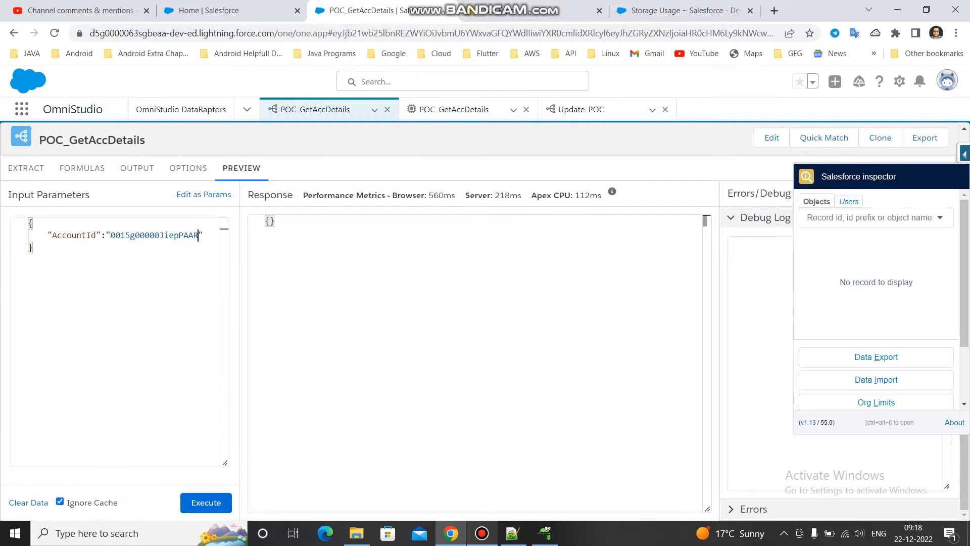
{"action": "left_click", "coordinate": [205, 503]}
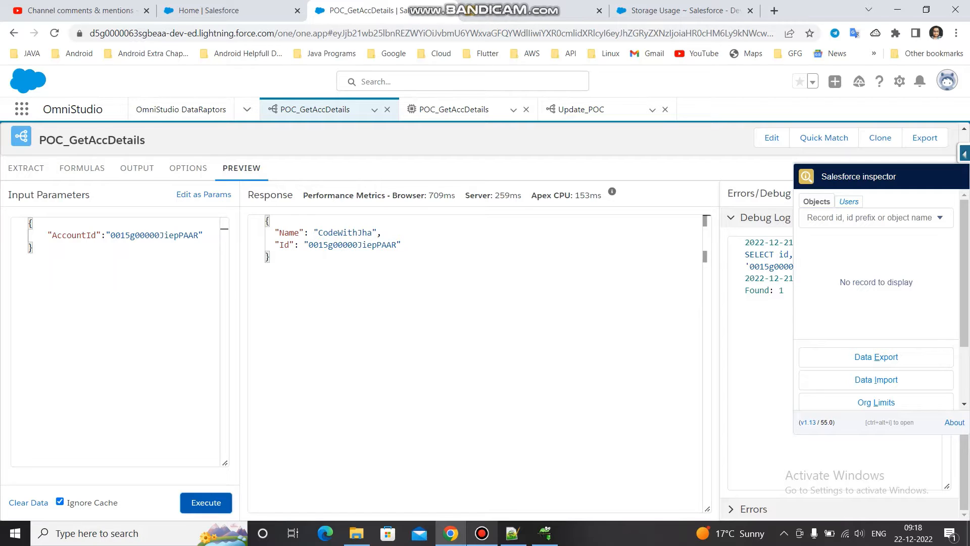
- Switch to Notepad++ and copy the AccountDetails array of five AccountId objects, including its square brackets, from document new 8
{"action": "left_click", "coordinate": [513, 533]}
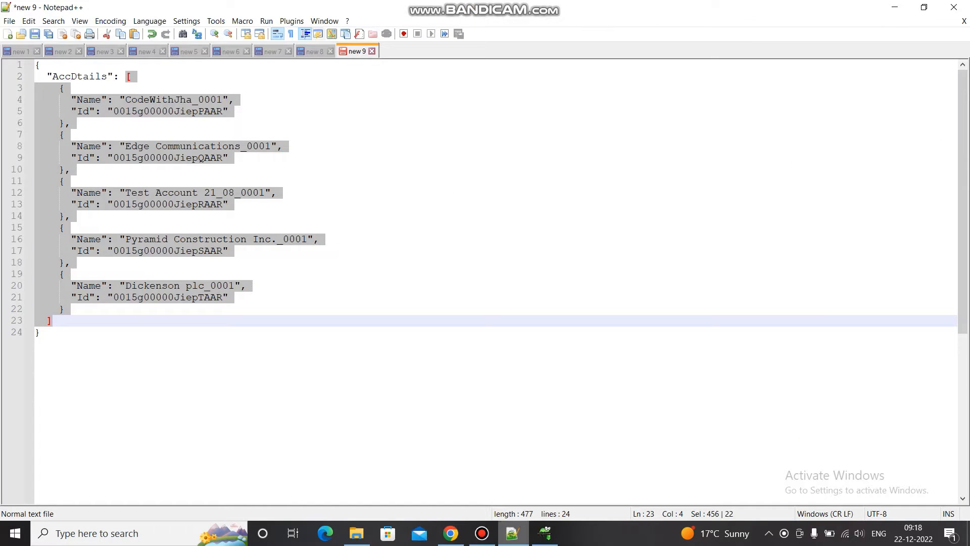
{"action": "key", "text": "ctrl+Tab"}
{"action": "left_click", "coordinate": [241, 170]}
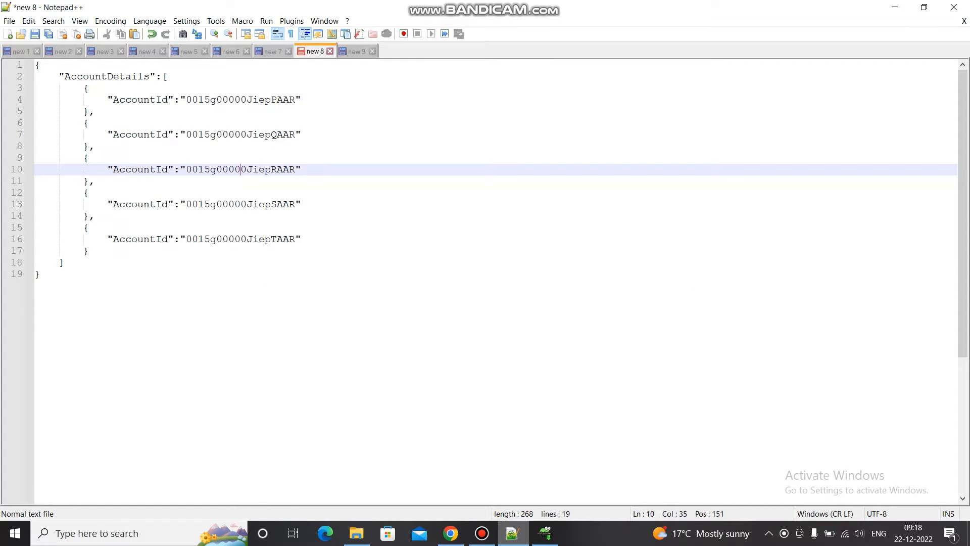
{"action": "left_click_drag", "start_coordinate": [163, 77], "coordinate": [65, 263]}
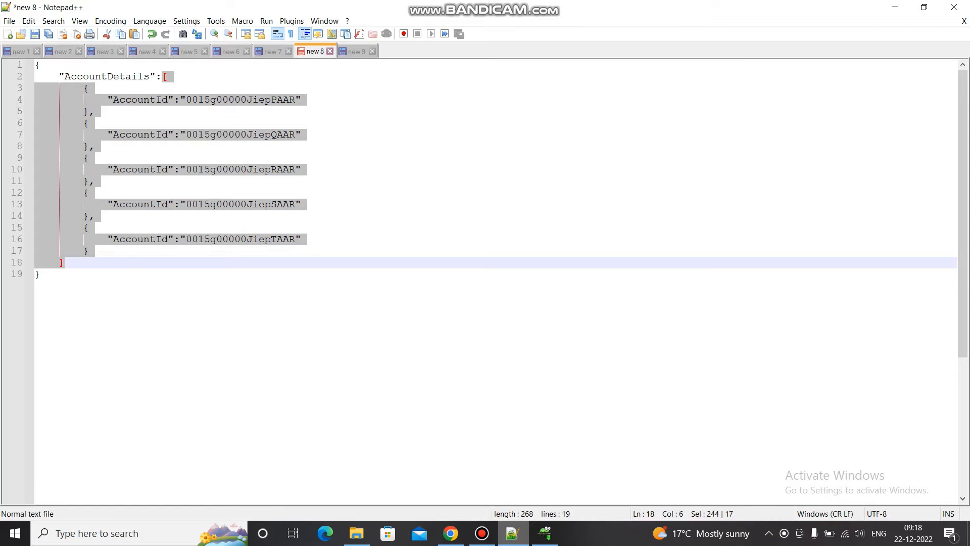
- Return to the browser, replace the DataRaptor's preview input with the copied AccountId array, and execute it
{"action": "left_click", "coordinate": [451, 533]}
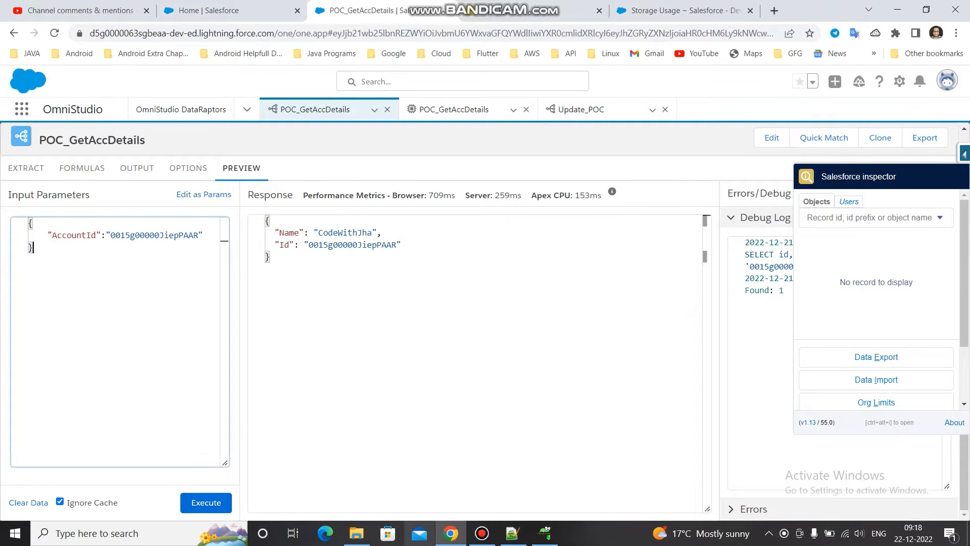
{"action": "key", "text": "ctrl+a"}
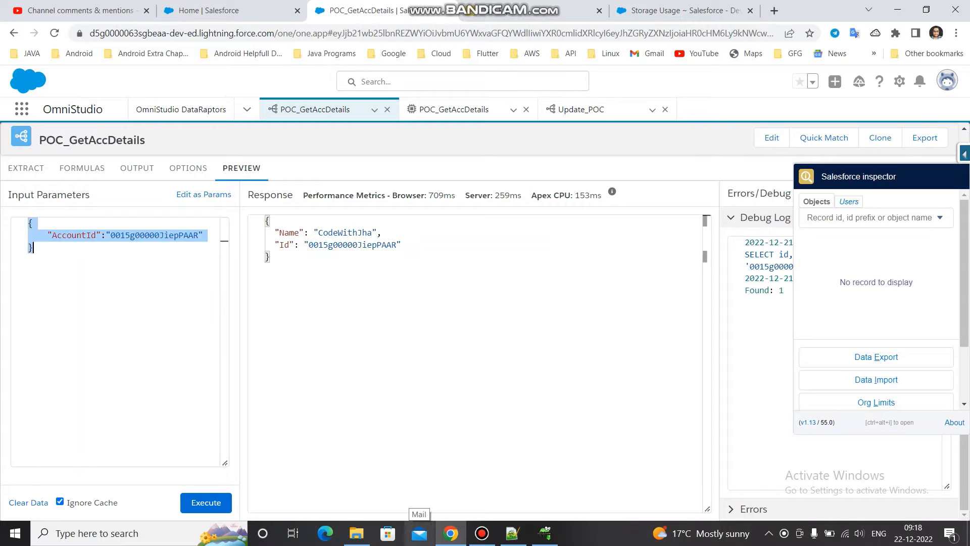
{"action": "type", "text": "[     {         \"AccountId\": \"0015g00000JiepPAAR\"     },     {         \"AccountId\": \"0015g00000JiepQAAR\"     },     {         \"AccountId\": \"0015g00000JiepRAAR\"     },     {         \"AccountId\": \"0015g00000JiepSAAR\"     },     {         \"AccountId\": \"0015g00000JiepTAAR\"     } ]"}
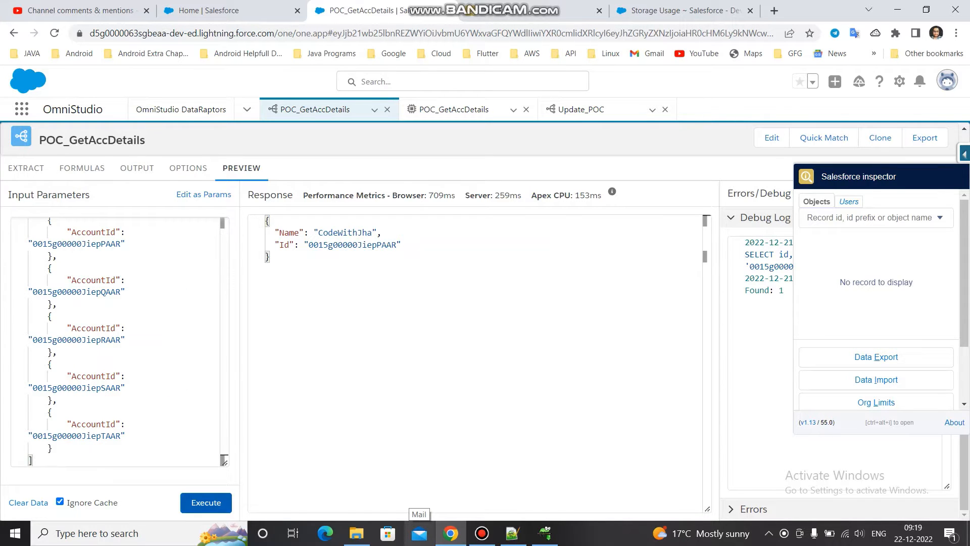
{"action": "left_click", "coordinate": [206, 503]}
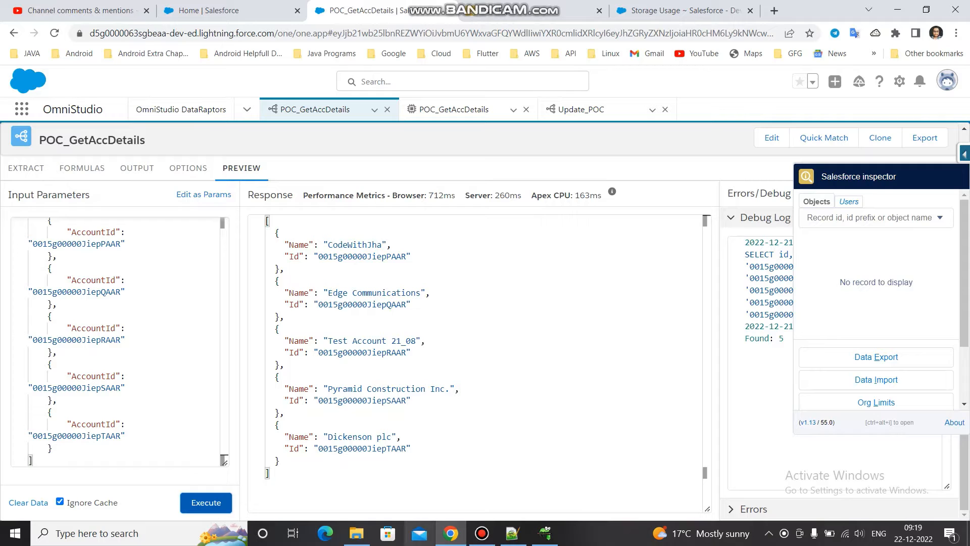
- Review the AccDtails list of account names and Ids in Notepad++ document new 9, and return to the browser
{"action": "left_click", "coordinate": [513, 534]}
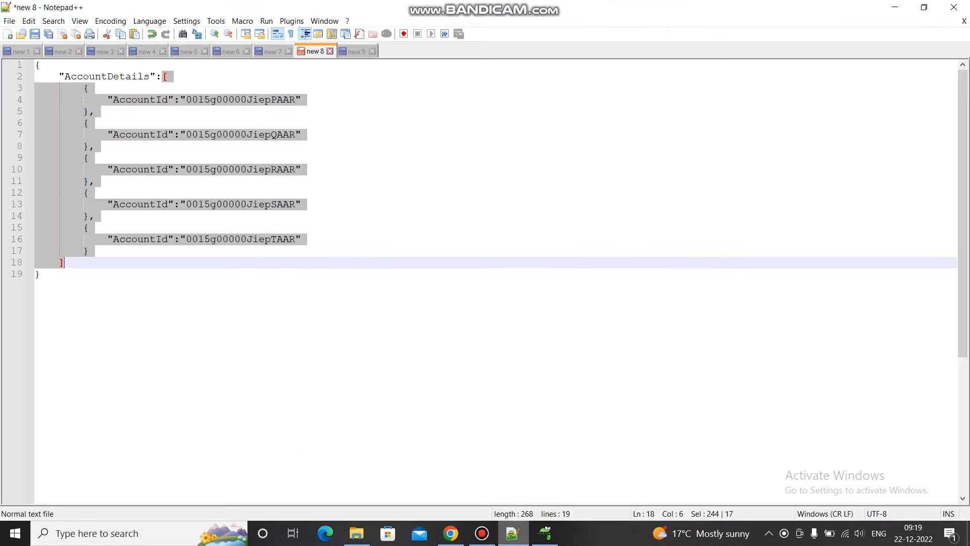
{"action": "left_click", "coordinate": [361, 51]}
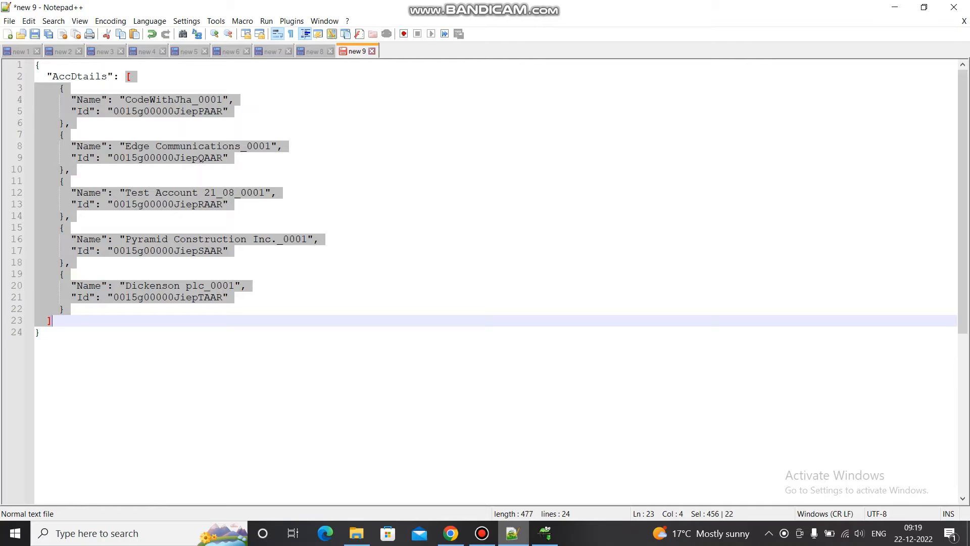
{"action": "left_click", "coordinate": [65, 135]}
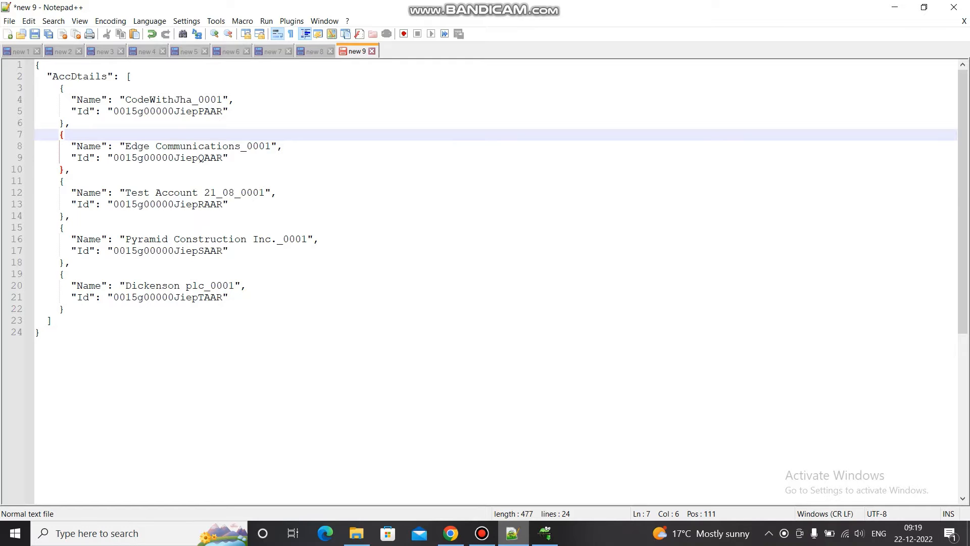
{"action": "left_click", "coordinate": [451, 533]}
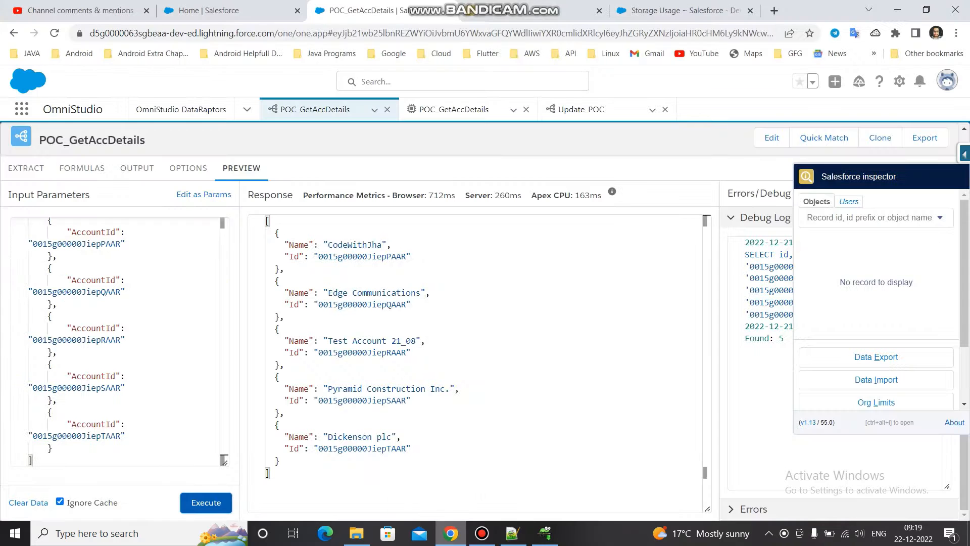
- Open the preview of the POC_GetAccDetails Integration Procedure and copy the entire AccDtails JSON from Notepad++ document new 9
{"action": "left_click", "coordinate": [454, 109]}
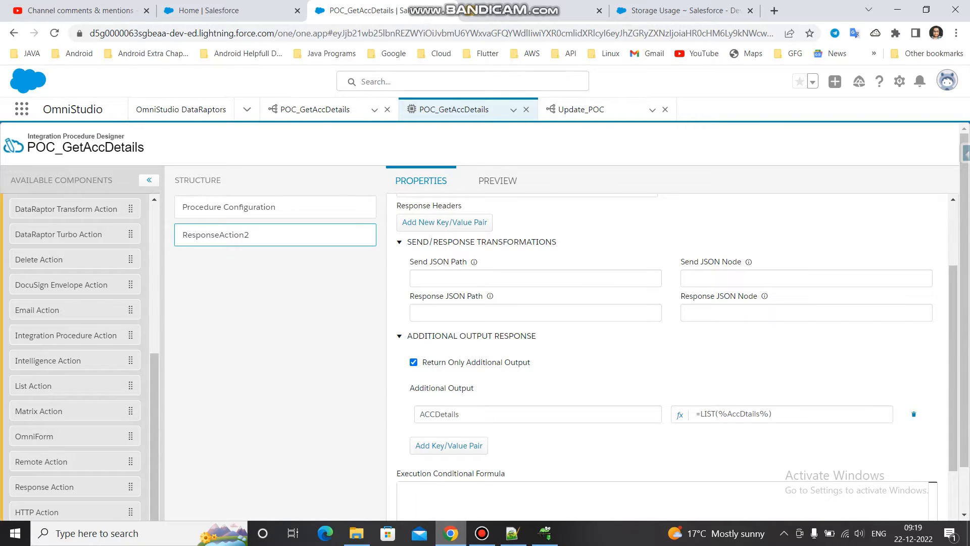
{"action": "left_click", "coordinate": [498, 180]}
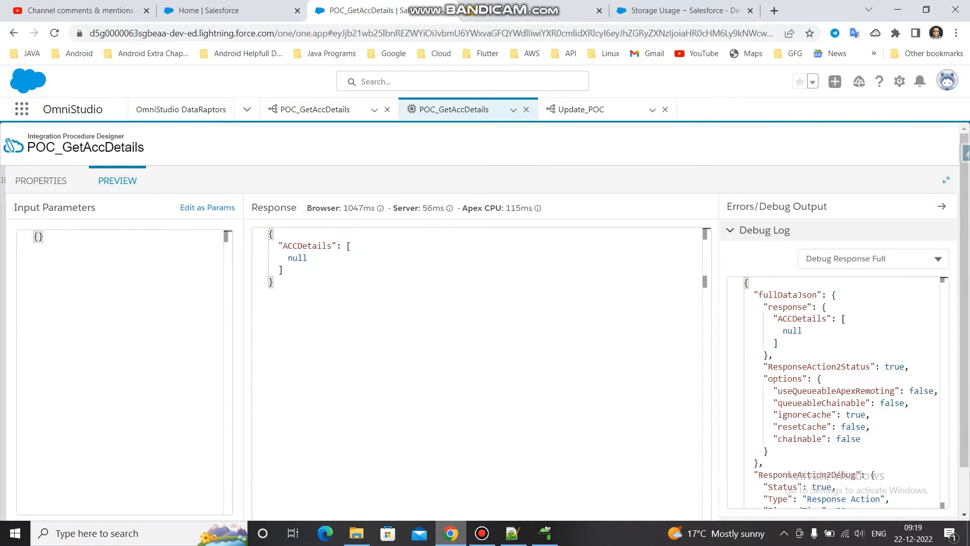
{"action": "key", "text": "alt+Tab"}
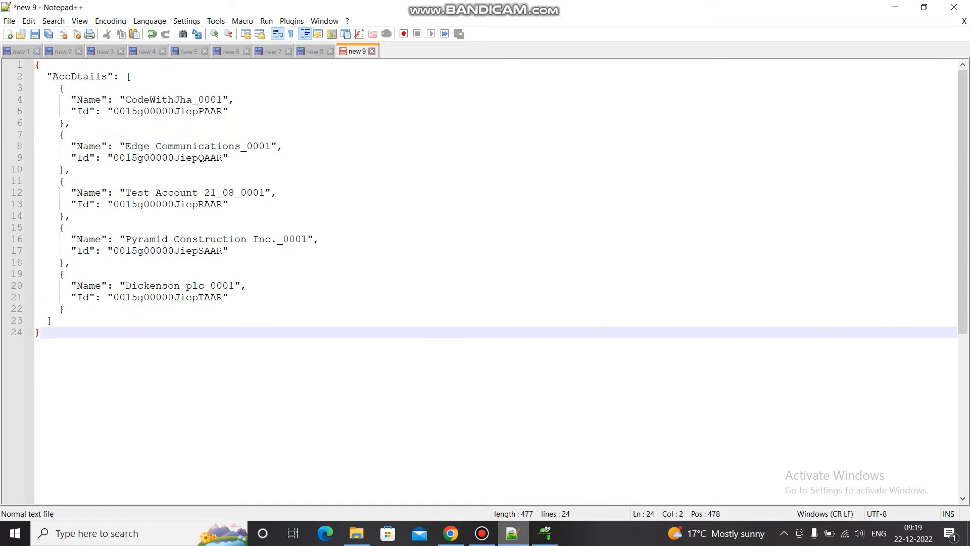
{"action": "key", "text": "ctrl+a"}
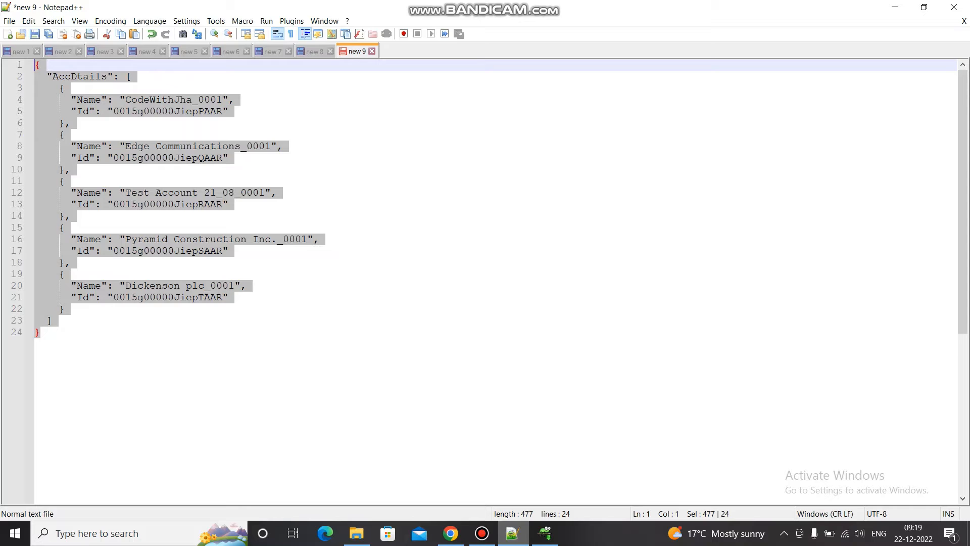
- Replace the Integration Procedure's preview input with the copied AccDtails JSON and execute the procedure
{"action": "key", "text": "alt+Tab"}
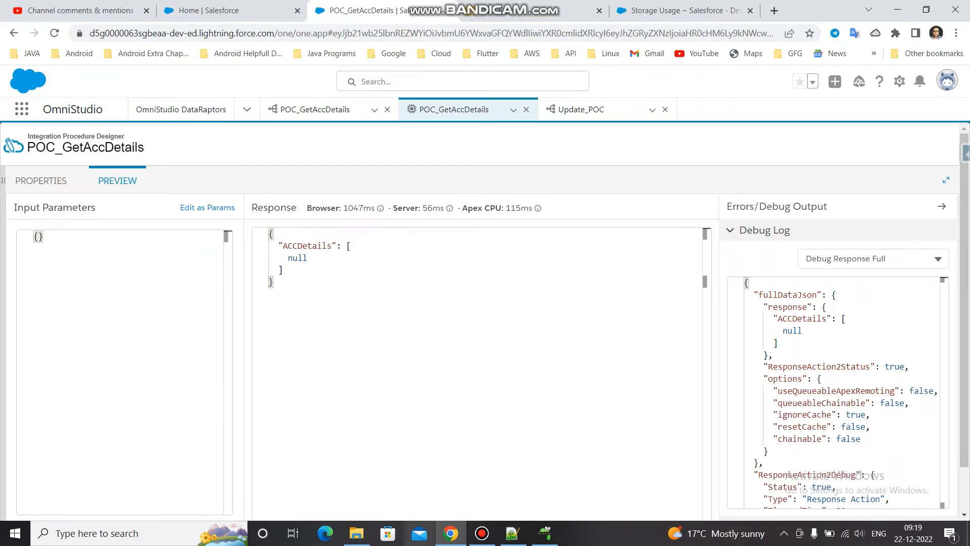
{"action": "key", "text": "ctrl+a"}
{"action": "key", "text": "ctrl+v"}
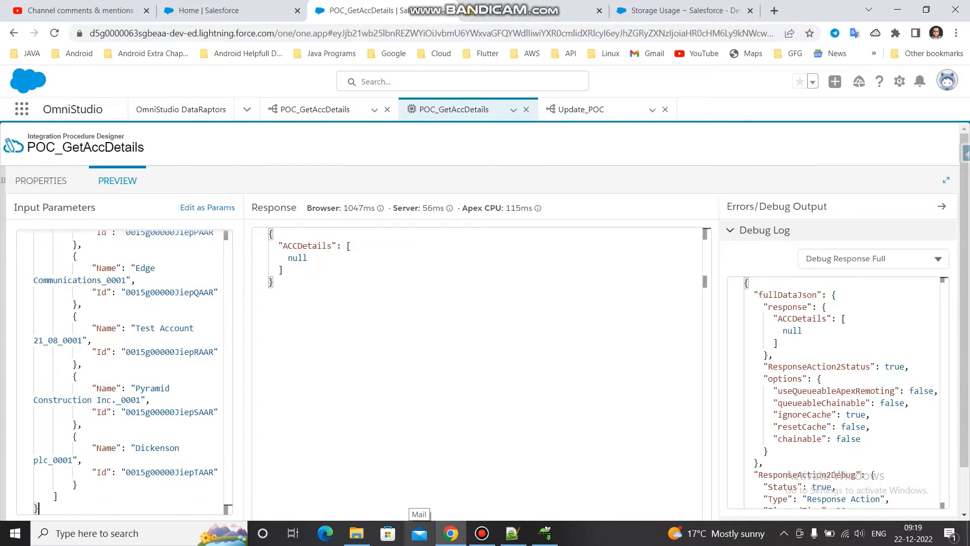
{"action": "scroll", "coordinate": [481, 323], "scroll_direction": "down", "scroll_amount": 2}
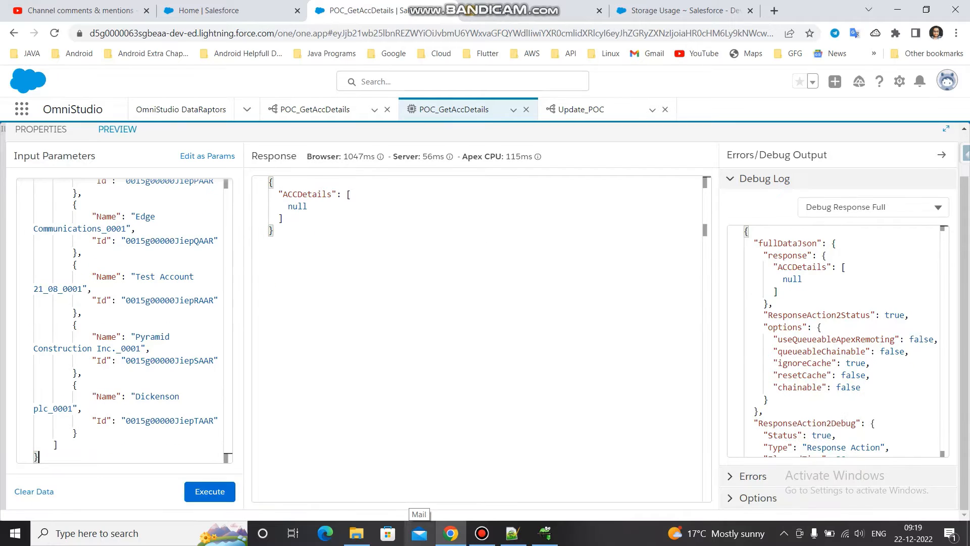
{"action": "left_click", "coordinate": [210, 491]}
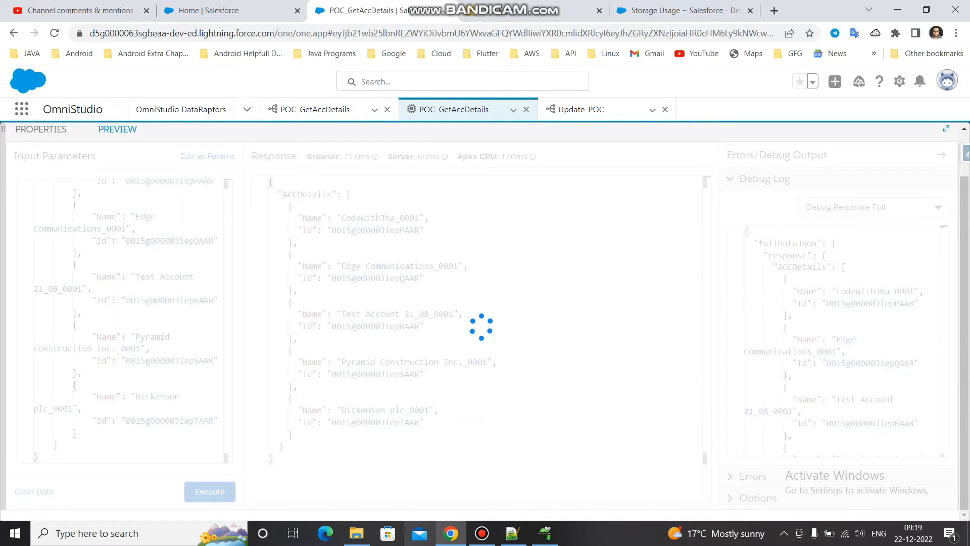
- Examine the ACCDetails node in the procedure's response and show the ResponseAction2 output in the debug log
{"action": "double_click", "coordinate": [324, 194]}
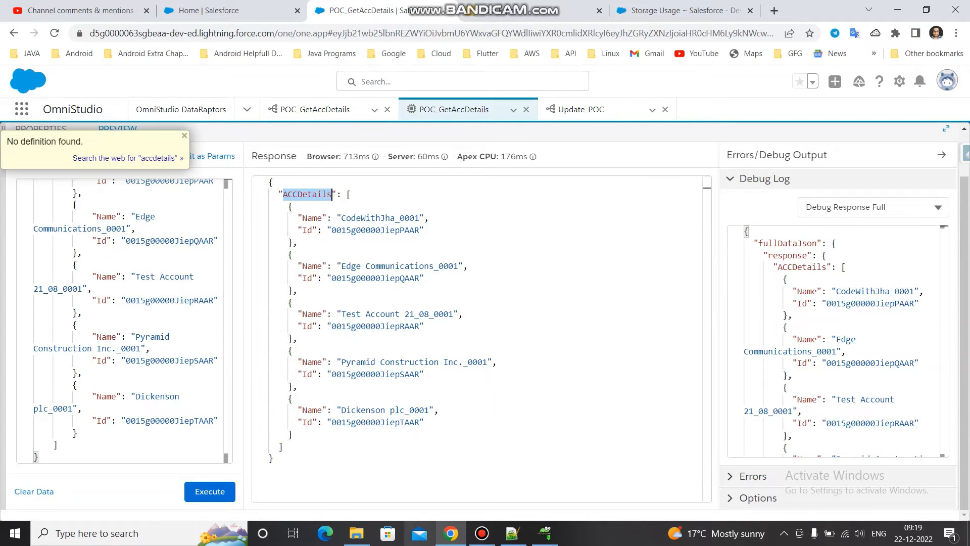
{"action": "left_click", "coordinate": [874, 207]}
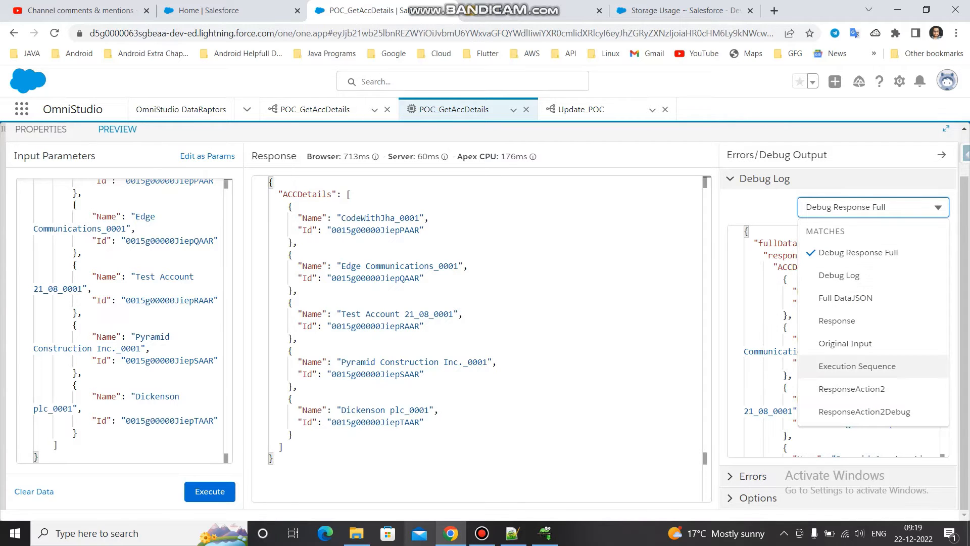
{"action": "left_click", "coordinate": [852, 388]}
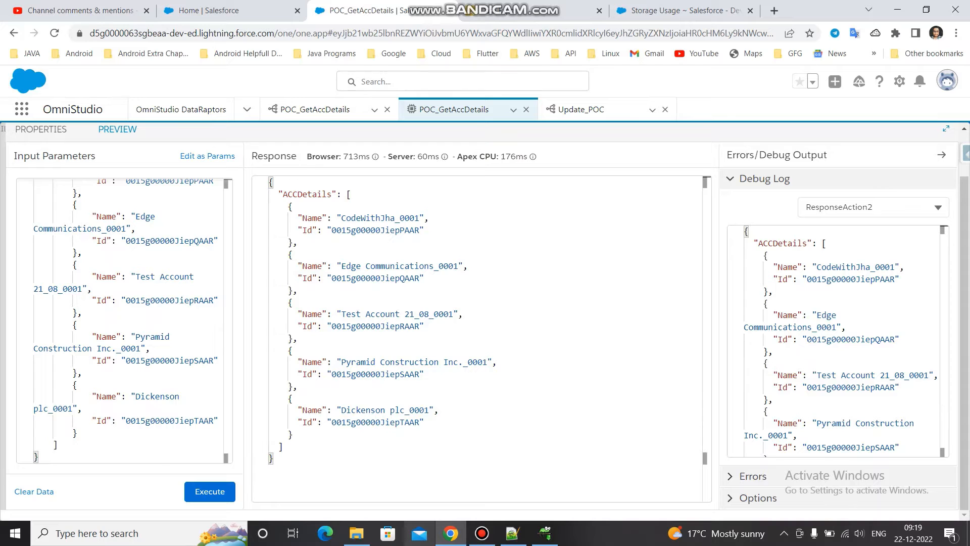
- Compare the ResponseAction2 output settings and ACCDetails response node with the input JSON paths of the Update_POC DataRaptor, returning to the Integration Procedure
{"action": "left_click", "coordinate": [40, 130]}
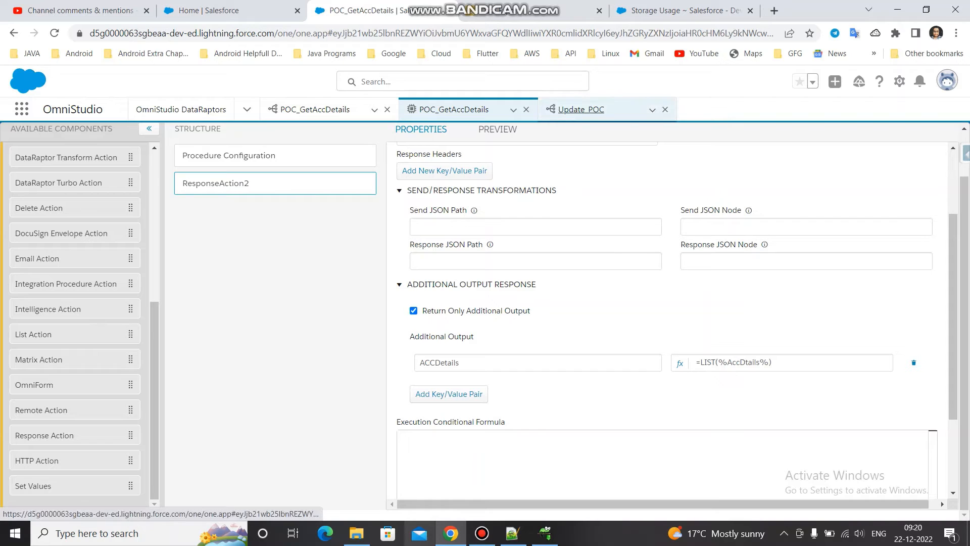
{"action": "left_click", "coordinate": [581, 109]}
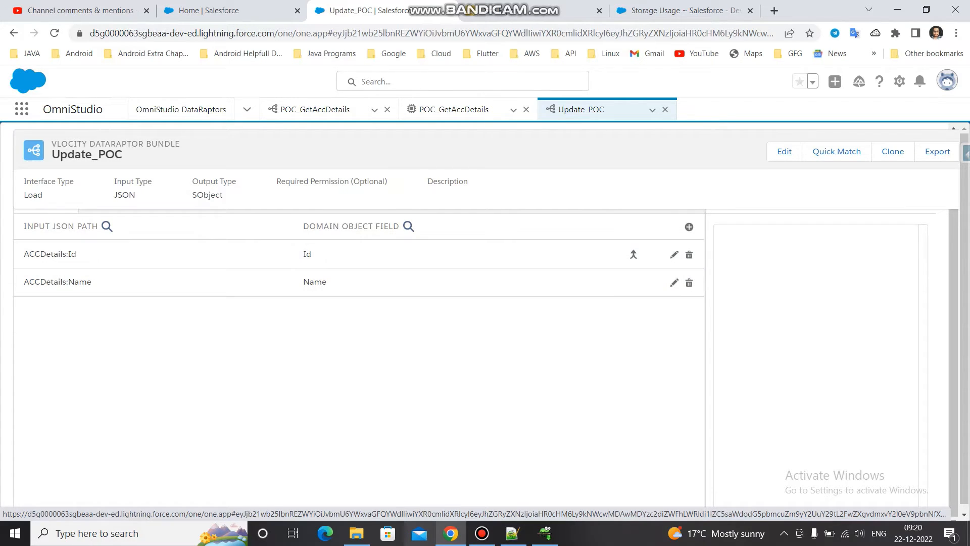
{"action": "left_click", "coordinate": [454, 109]}
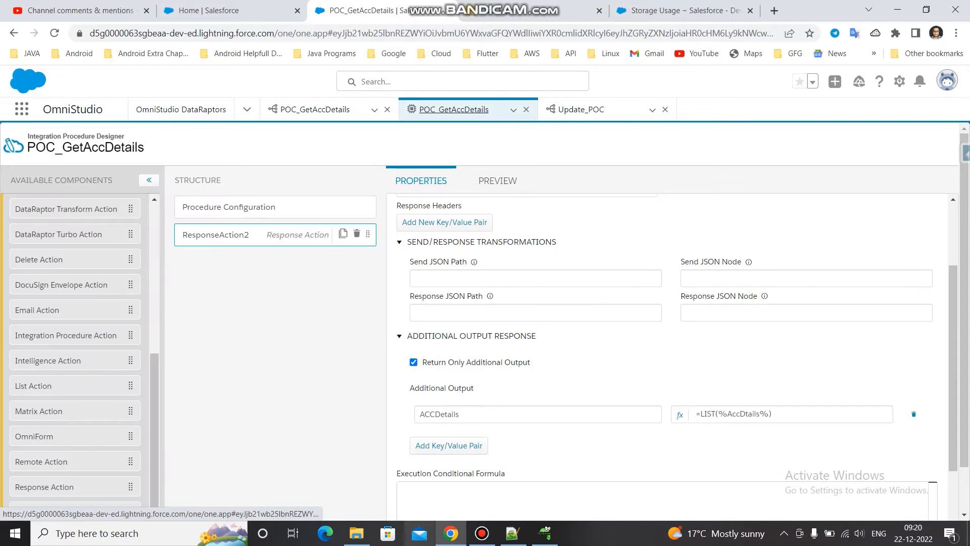
{"action": "left_click", "coordinate": [498, 181]}
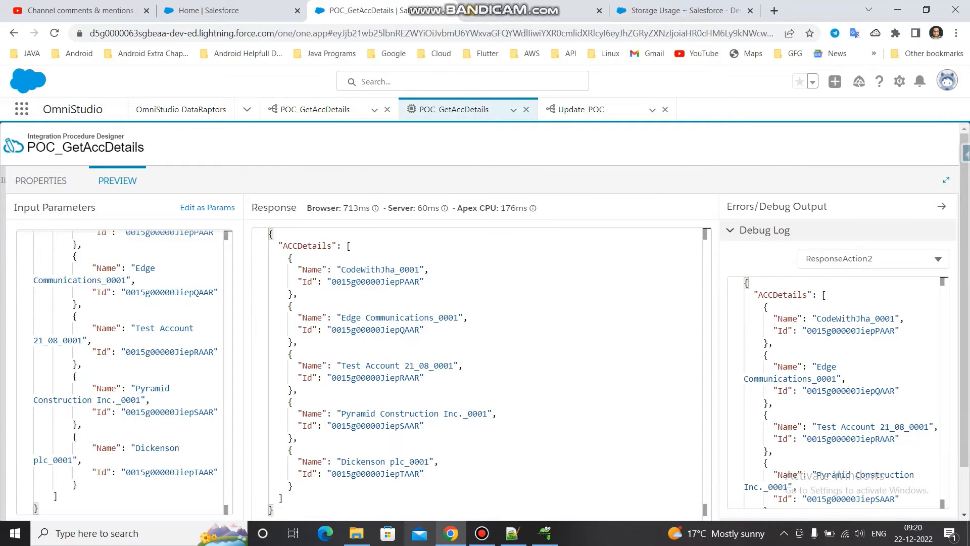
{"action": "double_click", "coordinate": [328, 246]}
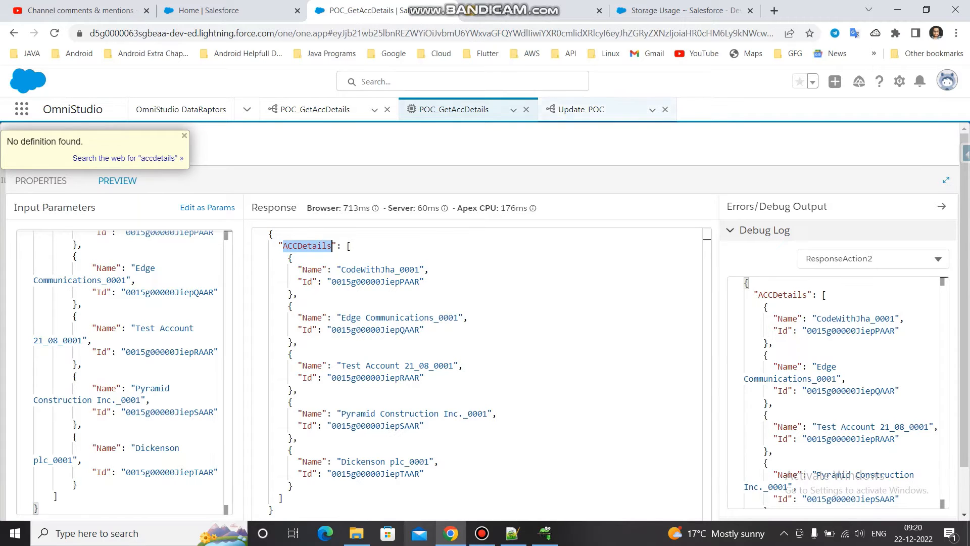
{"action": "left_click", "coordinate": [581, 110]}
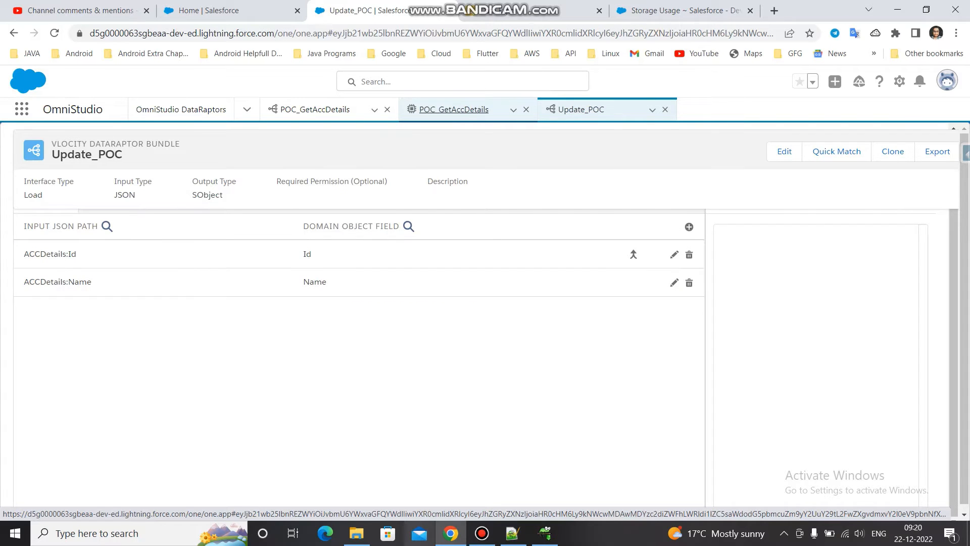
{"action": "left_click", "coordinate": [453, 109]}
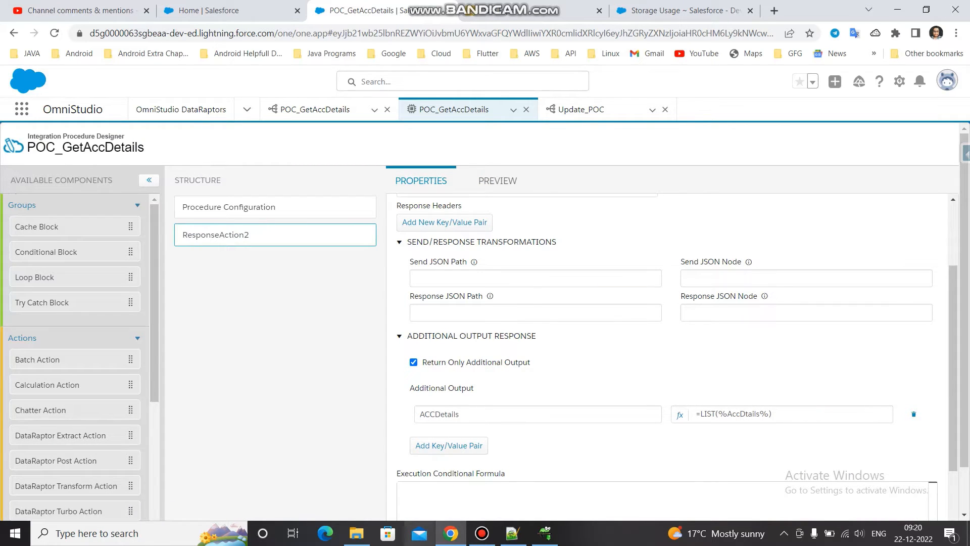
- Add a DataRaptor Post Action below ResponseAction2 and set its DataRaptor Interface to Update_POC
{"action": "left_click_drag", "start_coordinate": [56, 460], "coordinate": [227, 262]}
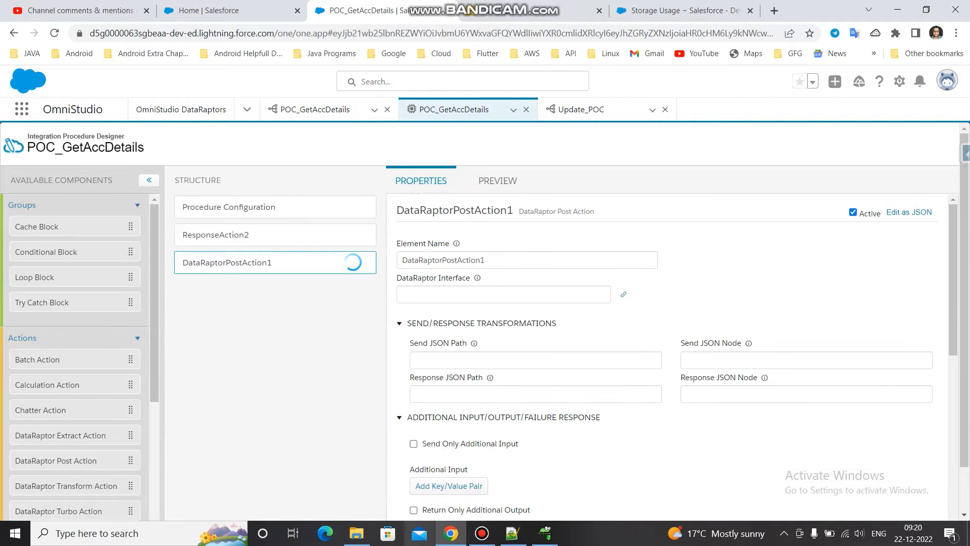
{"action": "left_click", "coordinate": [504, 294]}
{"action": "type", "text": "u"}
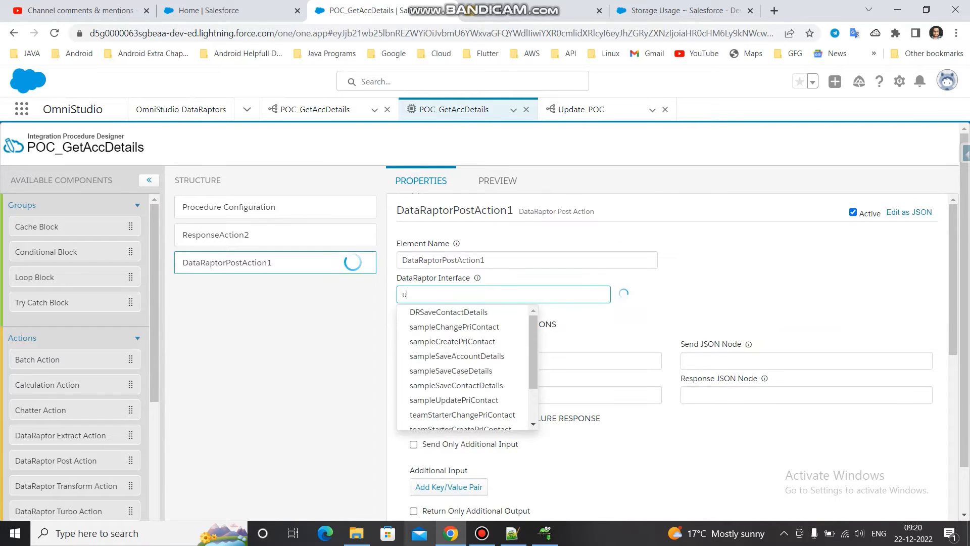
{"action": "type", "text": "p"}
{"action": "key", "text": "Down"}
{"action": "key", "text": "Down"}
{"action": "key", "text": "Down"}
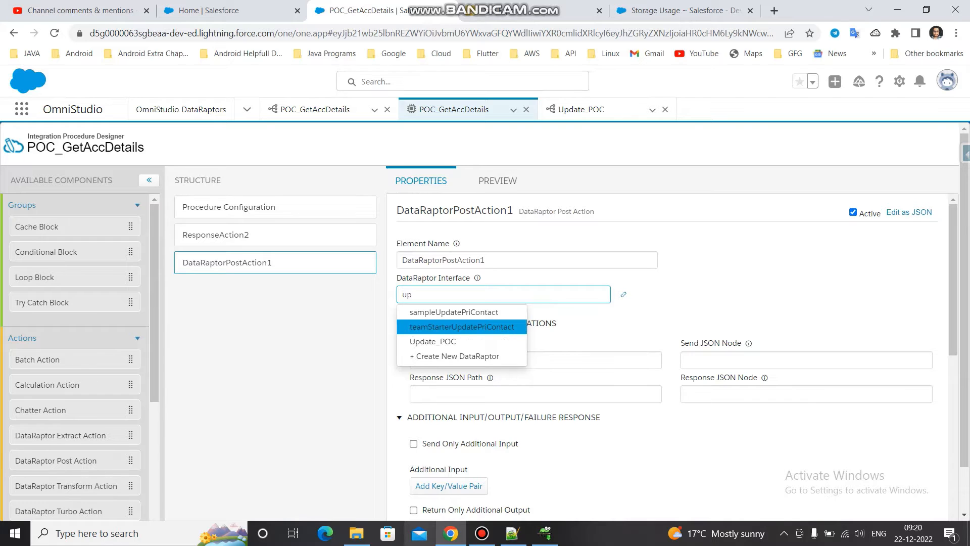
{"action": "key", "text": "Return"}
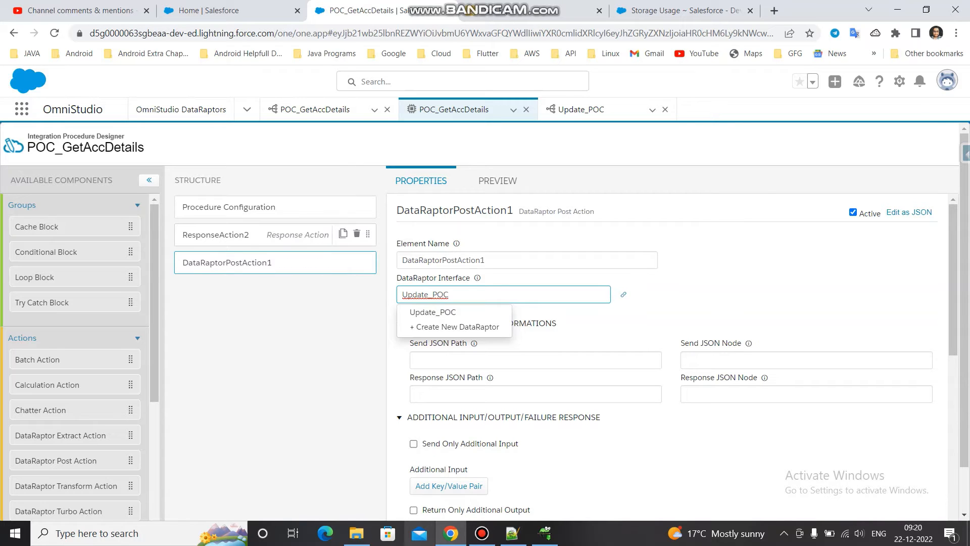
- Copy the element name of ResponseAction2 and enter "ResponseAction2:" as the Send JSON Path of DataRaptorPostAction1
{"action": "left_click", "coordinate": [253, 235]}
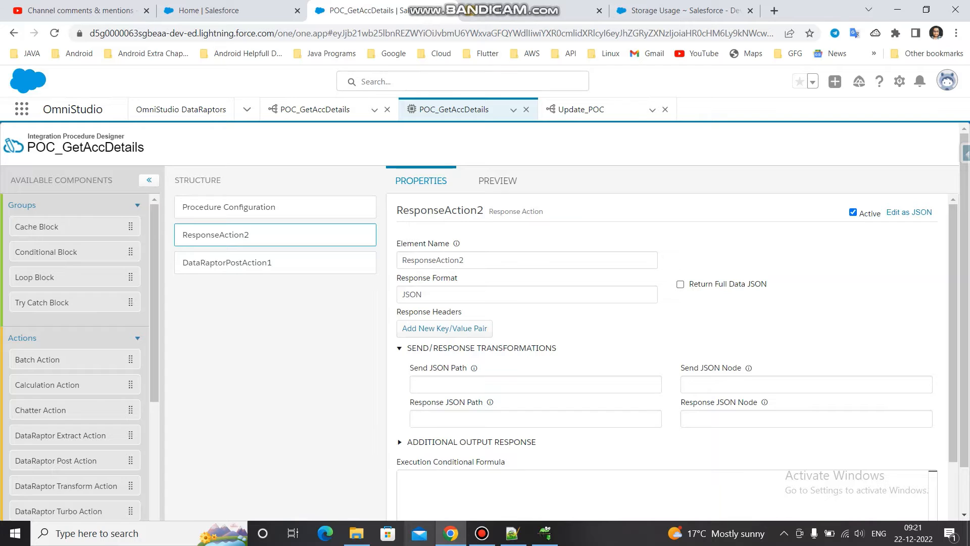
{"action": "double_click", "coordinate": [434, 260]}
{"action": "key", "text": "ctrl+c"}
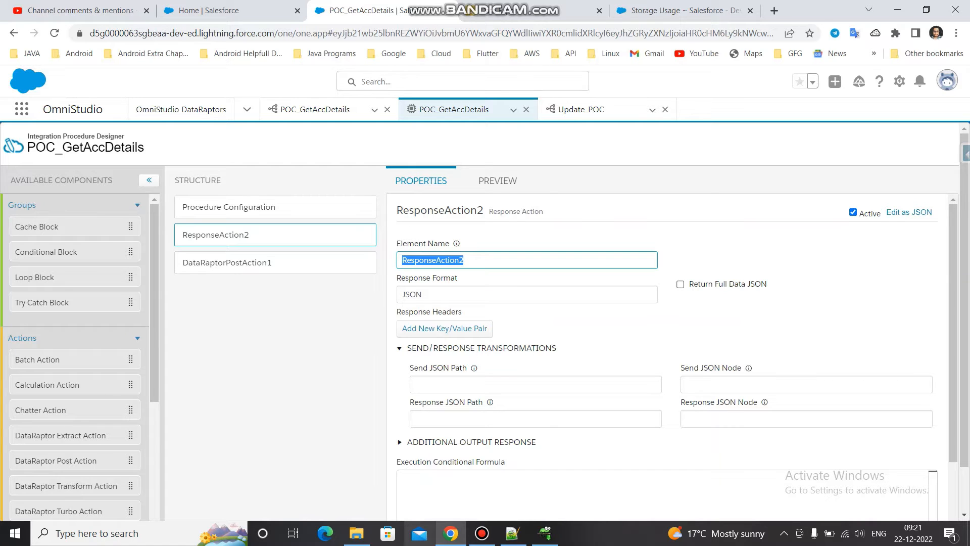
{"action": "left_click", "coordinate": [275, 263]}
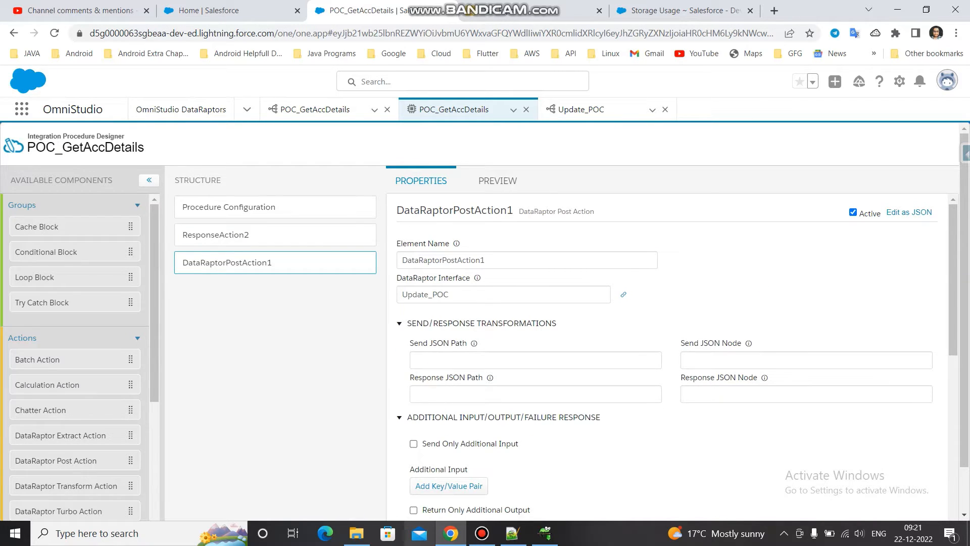
{"action": "left_click", "coordinate": [462, 360]}
{"action": "key", "text": "ctrl+v"}
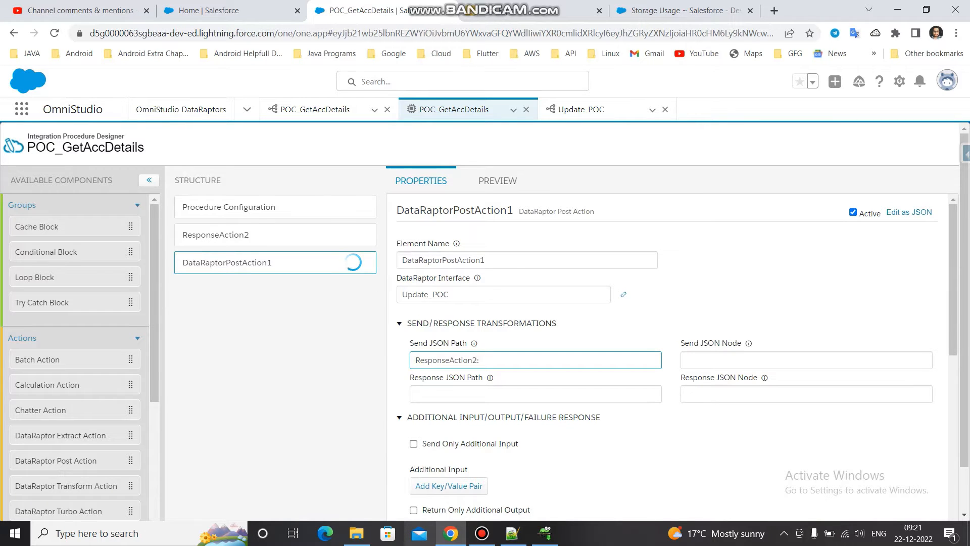
- Check the Update_POC input paths, copy the ACCDetails key from the procedure's preview response, and return to the DataRaptorPostAction1 properties
{"action": "left_click", "coordinate": [582, 109]}
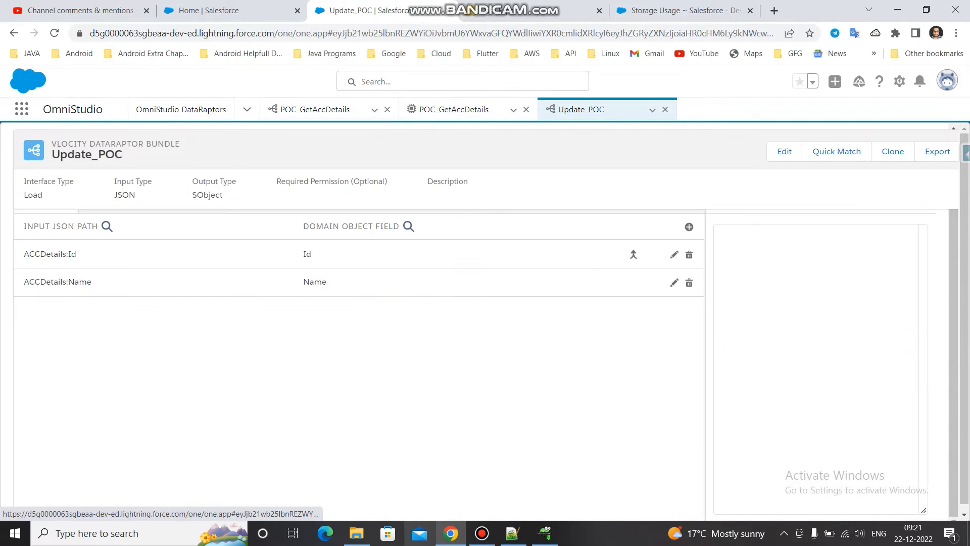
{"action": "left_click", "coordinate": [454, 109]}
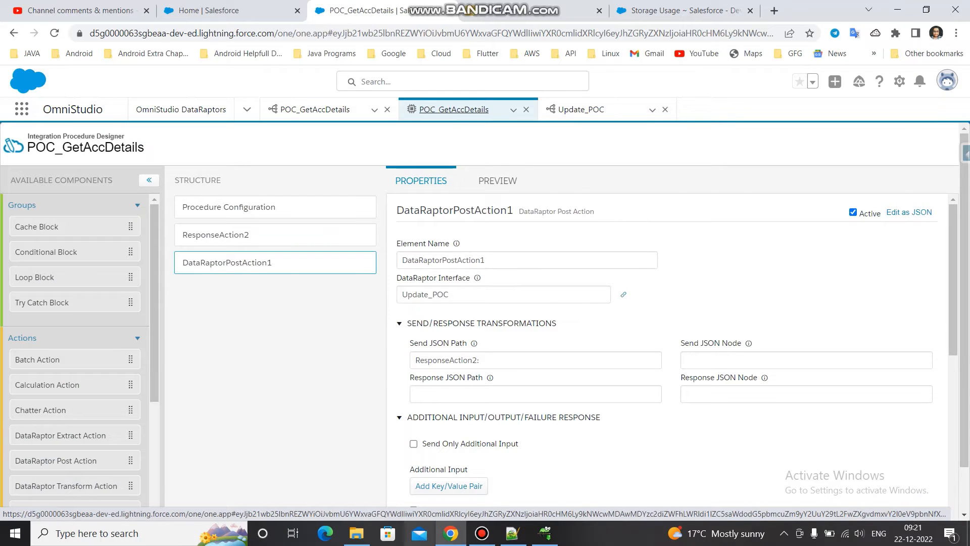
{"action": "left_click", "coordinate": [498, 181]}
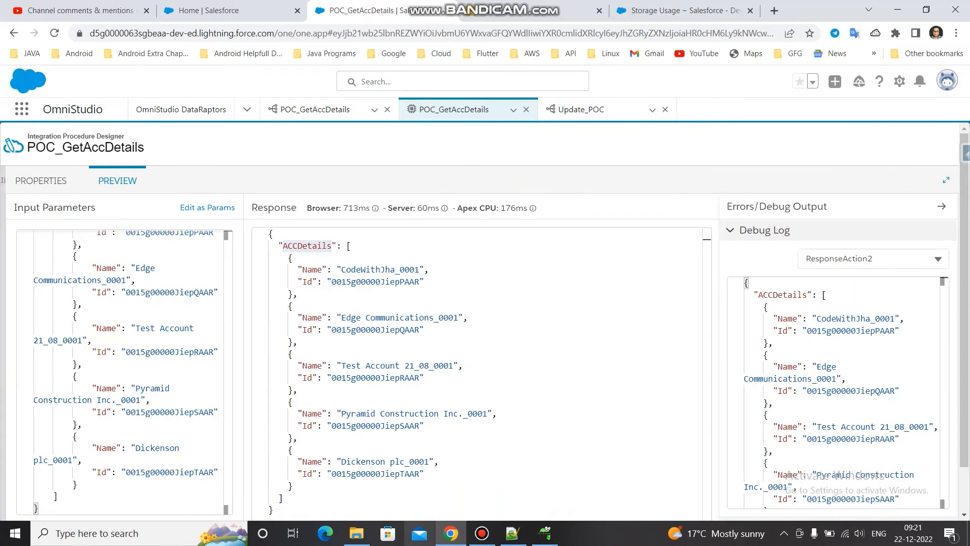
{"action": "double_click", "coordinate": [331, 245]}
{"action": "key", "text": "ctrl+c"}
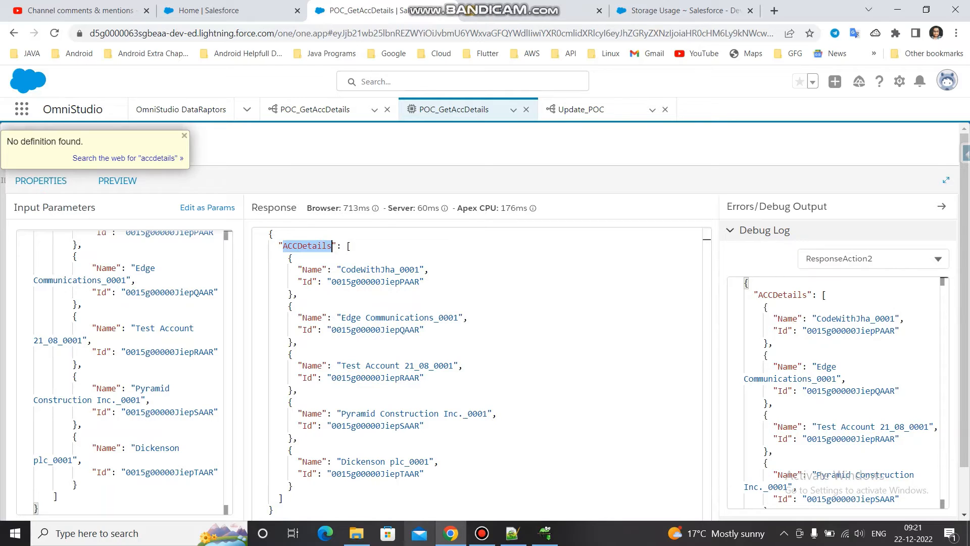
{"action": "left_click", "coordinate": [41, 180]}
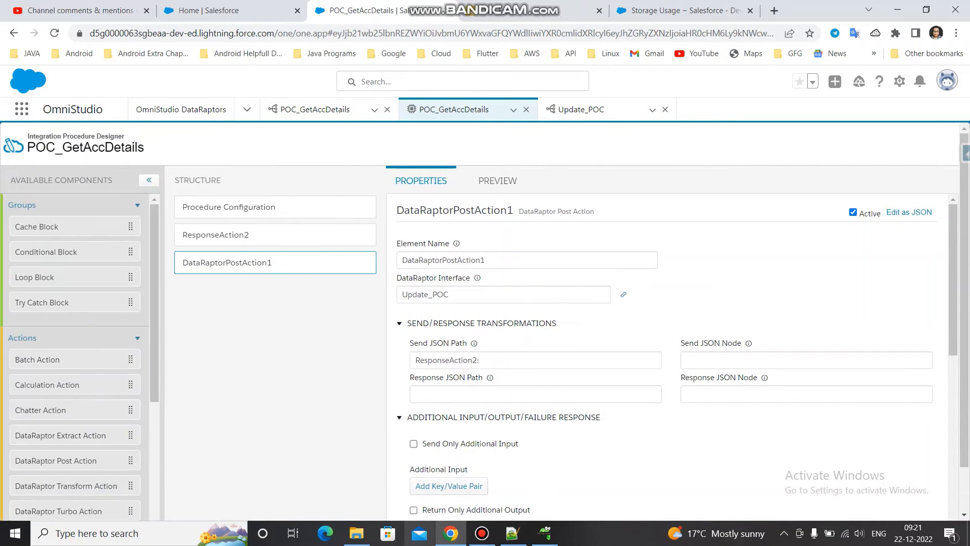
- Try appending the copied key to DataRaptorPostAction1's Send JSON Path, and reduce the path to ResponseAction2
{"action": "left_click", "coordinate": [480, 360]}
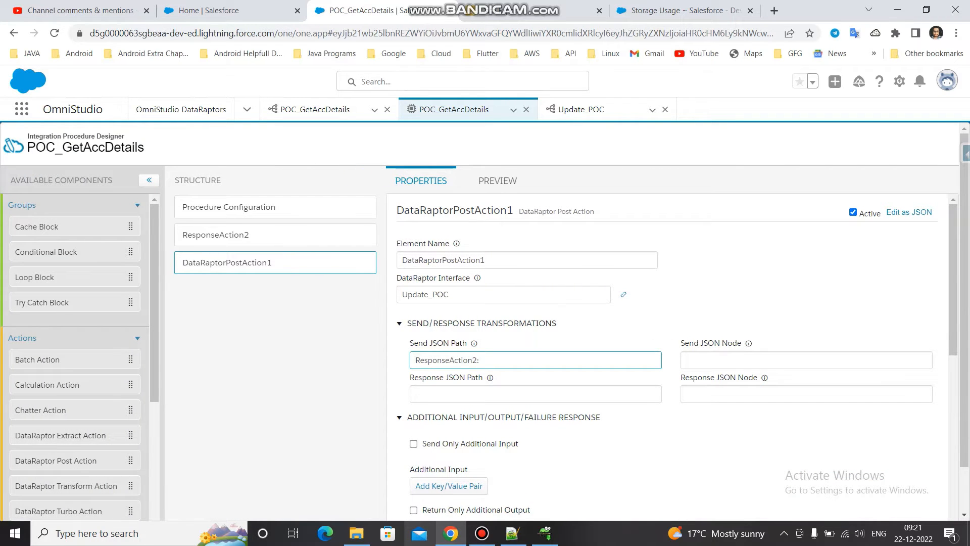
{"action": "key", "text": "ctrl+v"}
{"action": "key", "text": "BackSpace"}
{"action": "key", "text": "BackSpace"}
{"action": "key", "text": "BackSpace"}
{"action": "key", "text": "BackSpace"}
{"action": "key", "text": "BackSpace"}
{"action": "key", "text": "BackSpace"}
{"action": "key", "text": "BackSpace"}
{"action": "key", "text": "BackSpace"}
{"action": "key", "text": "BackSpace"}
{"action": "key", "text": "BackSpace"}
{"action": "key", "text": "BackSpace"}
{"action": "key", "text": "BackSpace"}
{"action": "type", "text": "2"}
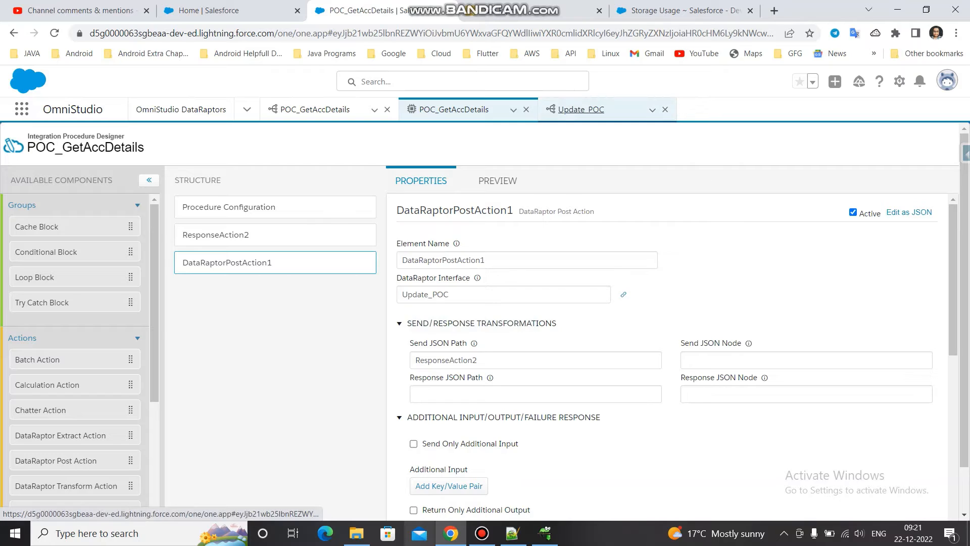
- Review the Update_POC field mappings and the first account Id in the POC_GetAccDetails DataRaptor's preview response
{"action": "left_click", "coordinate": [581, 109]}
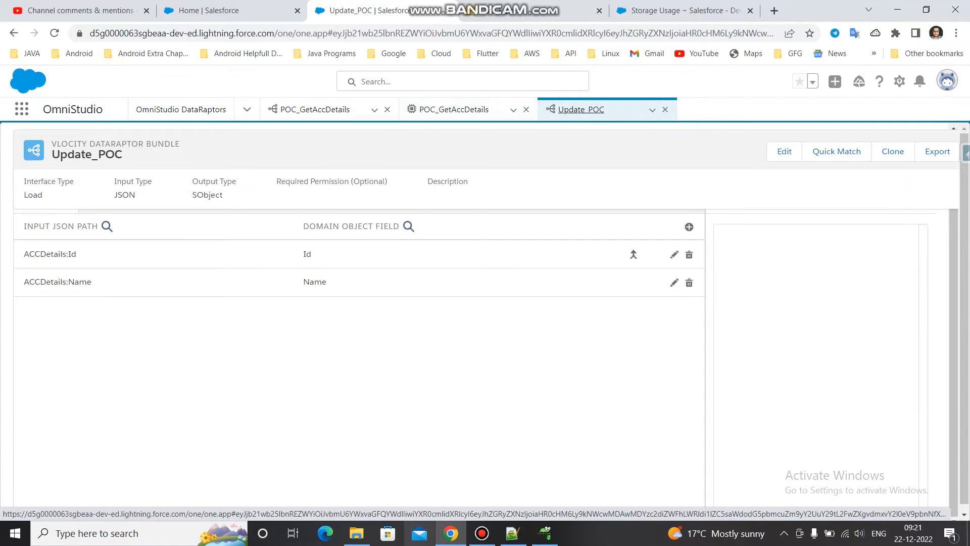
{"action": "left_click", "coordinate": [314, 109]}
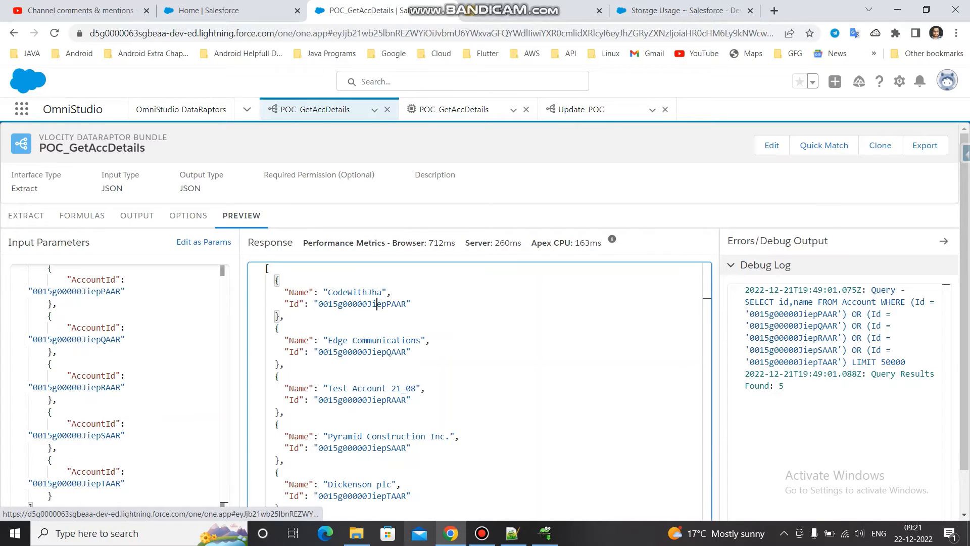
{"action": "double_click", "coordinate": [408, 304]}
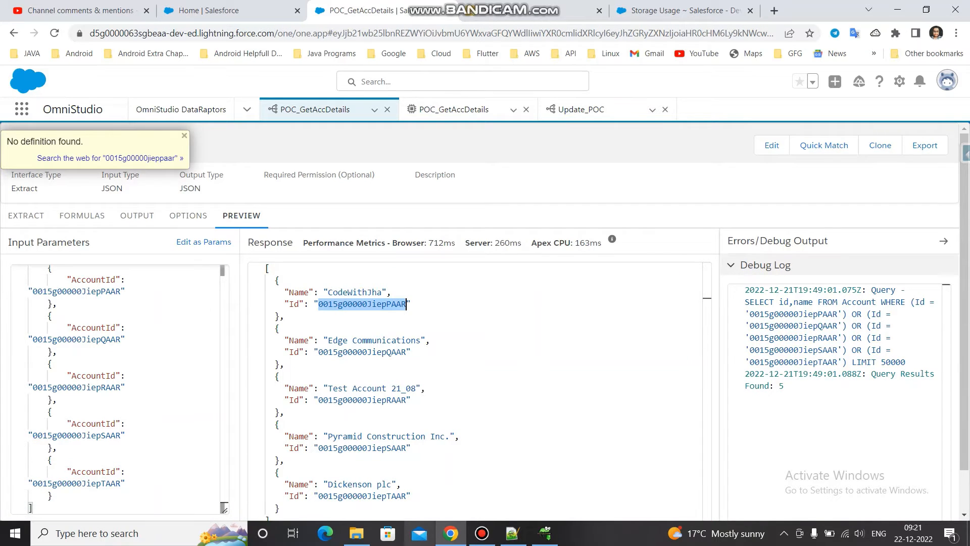
{"action": "left_click", "coordinate": [947, 79]}
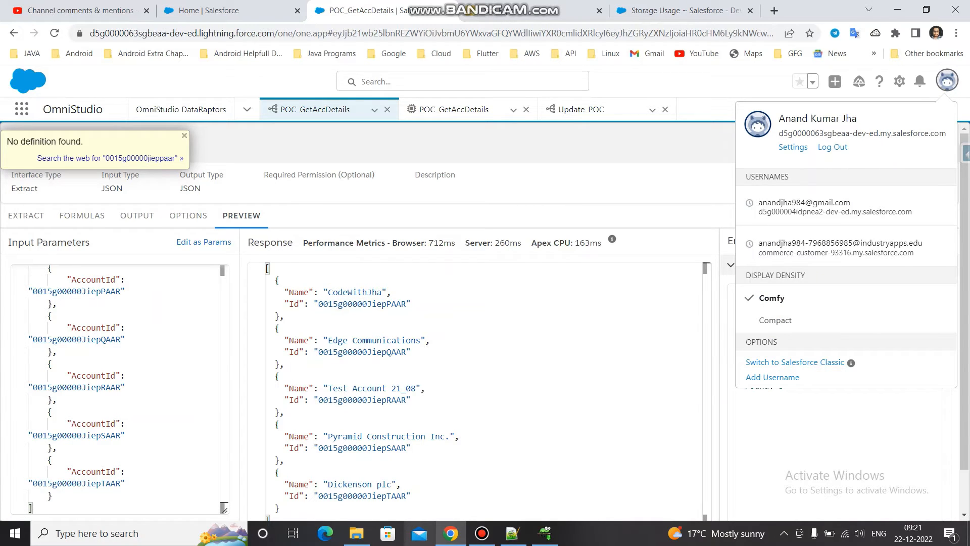
- Switch to Salesforce Inspector's data export, change the query to "Select Id,Name from Account", and run the export
{"action": "left_click", "coordinate": [555, 10]}
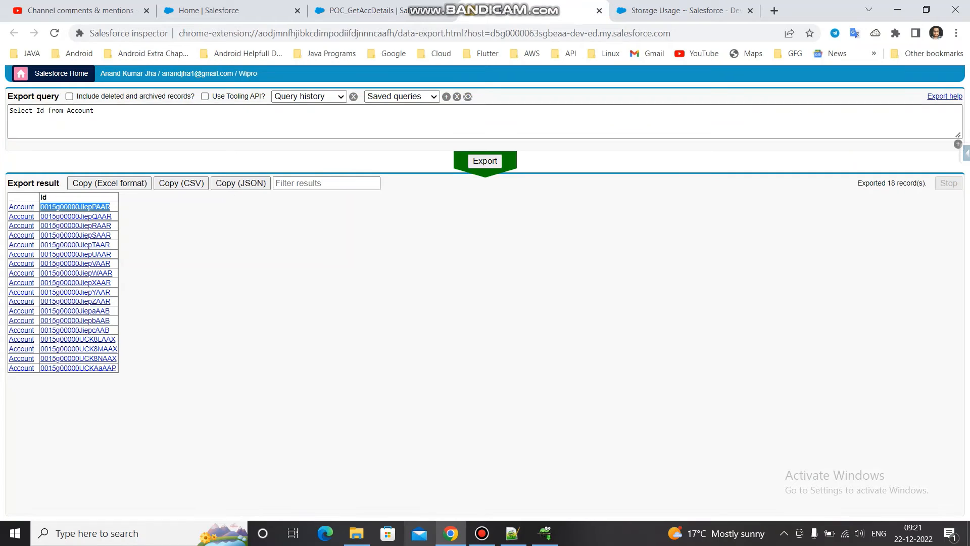
{"action": "left_click", "coordinate": [486, 161]}
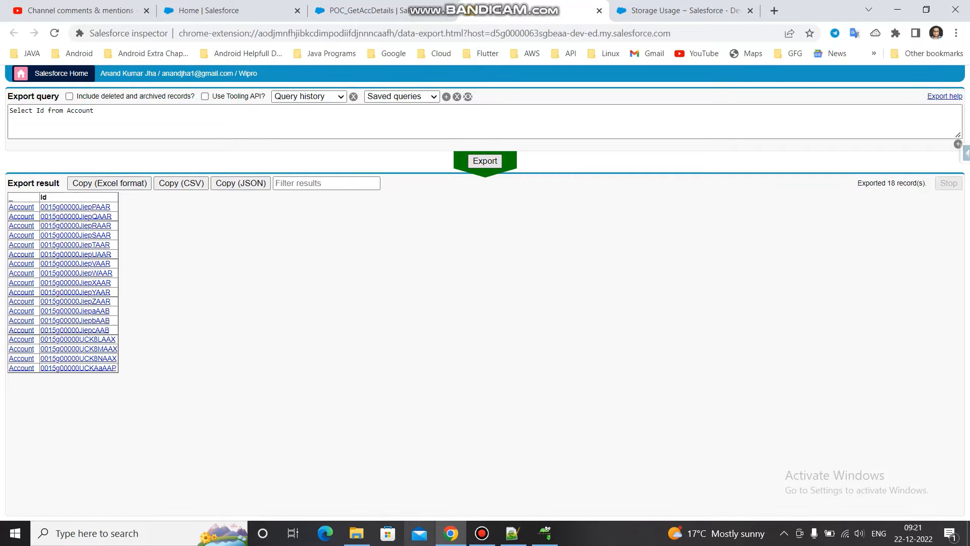
{"action": "left_click", "coordinate": [44, 111]}
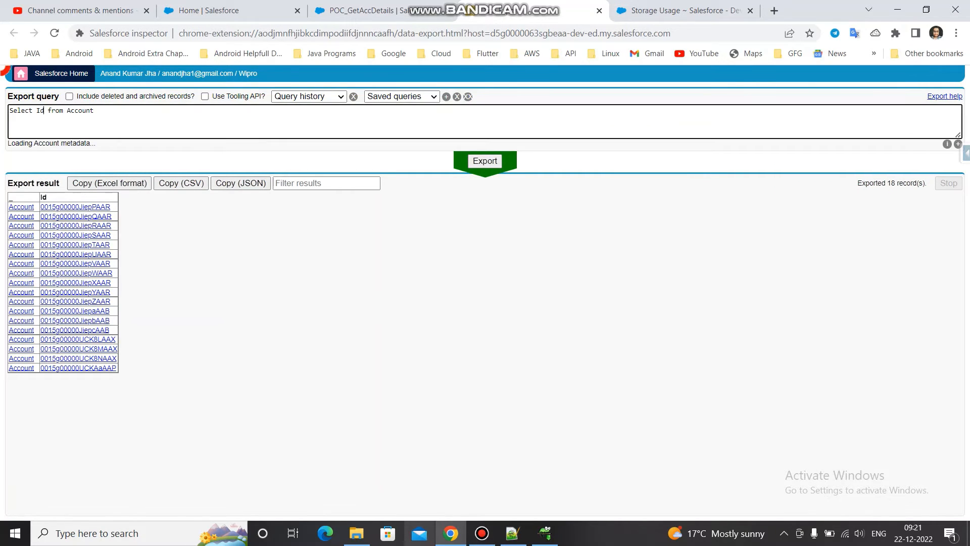
{"action": "type", "text": ","}
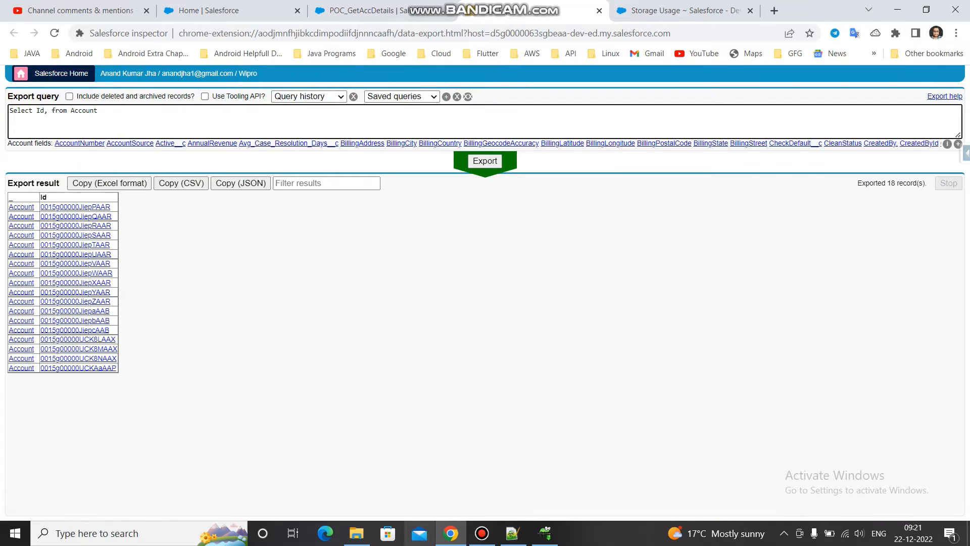
{"action": "type", "text": "Name"}
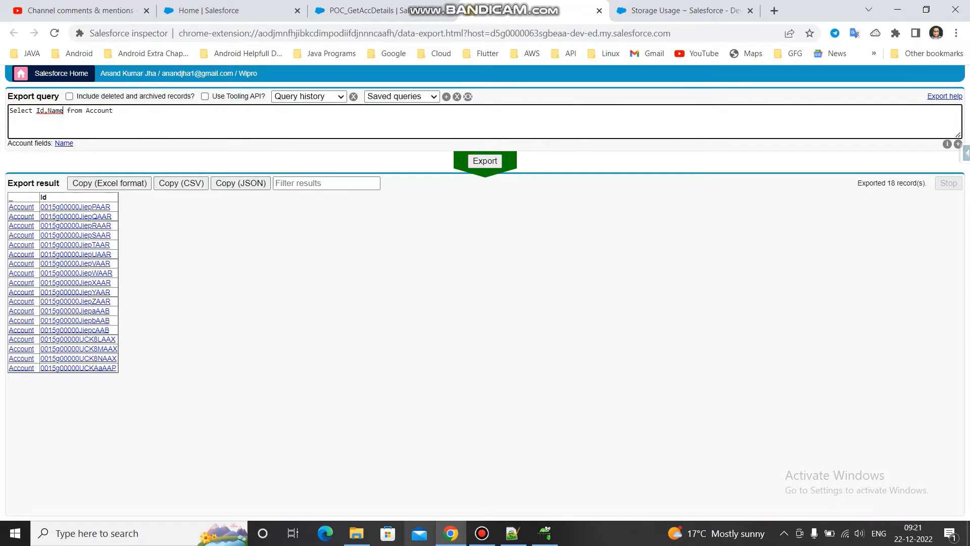
{"action": "left_click", "coordinate": [485, 161]}
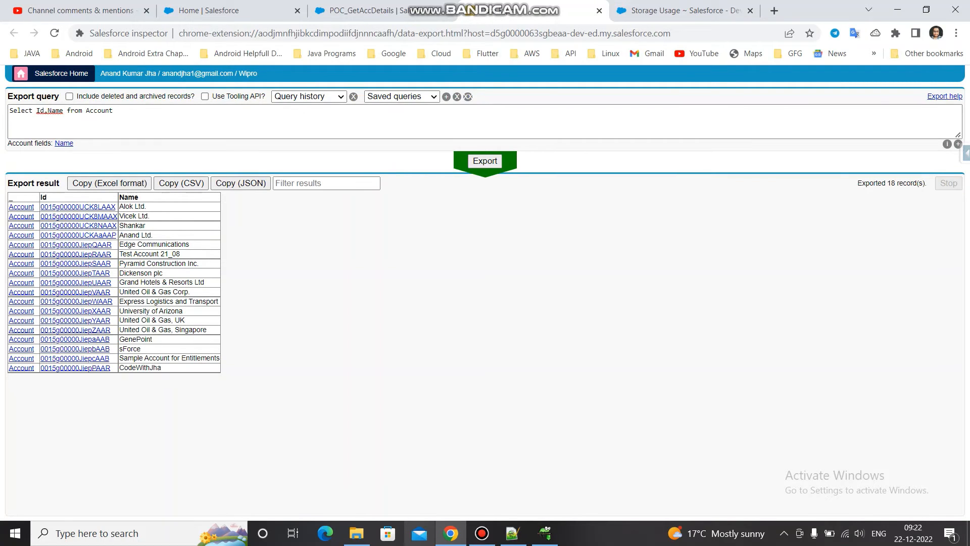
- Return to the POC_GetAccDetails Integration Procedure's preview, inspect the debug log's Execution Sequence, and execute the procedure again
{"action": "left_click", "coordinate": [374, 11]}
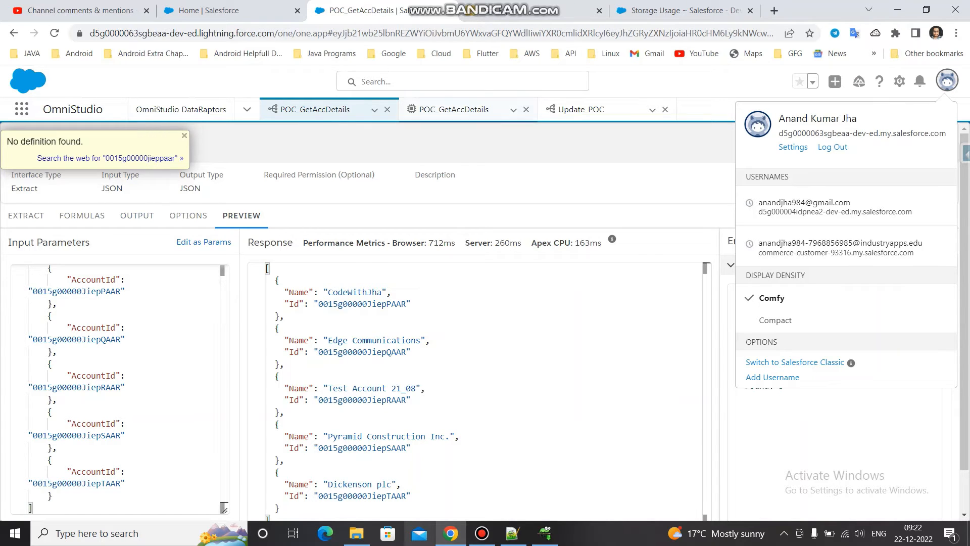
{"action": "left_click", "coordinate": [454, 109]}
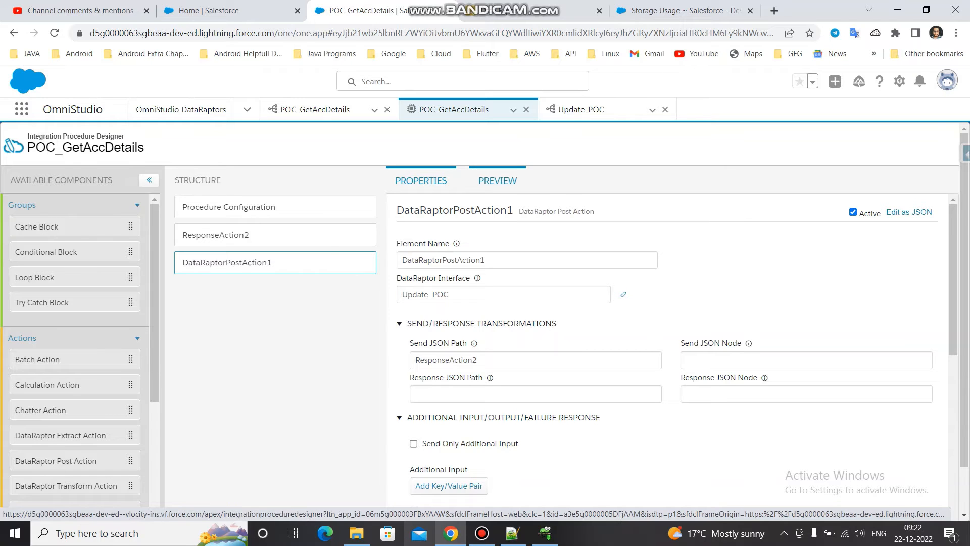
{"action": "left_click", "coordinate": [498, 180]}
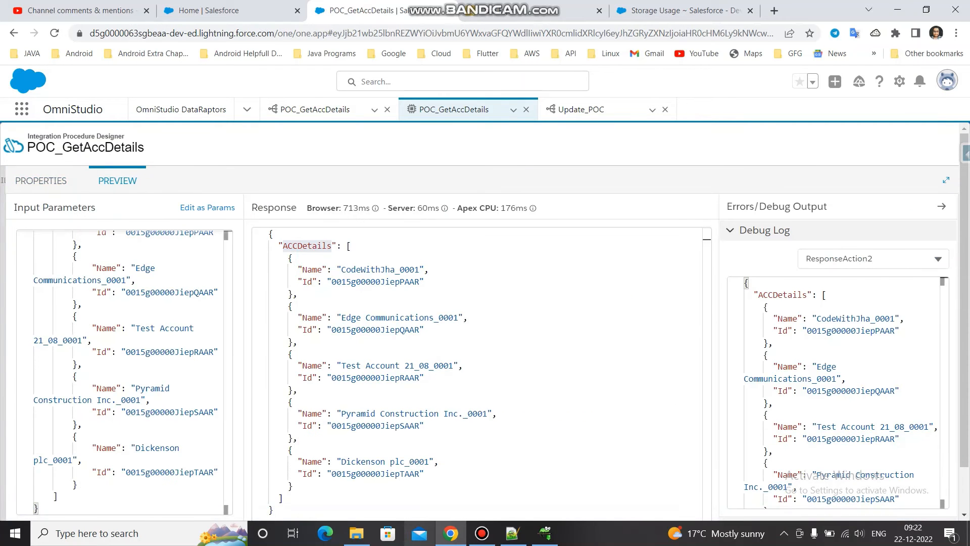
{"action": "scroll", "coordinate": [481, 323], "scroll_direction": "down", "scroll_amount": 1}
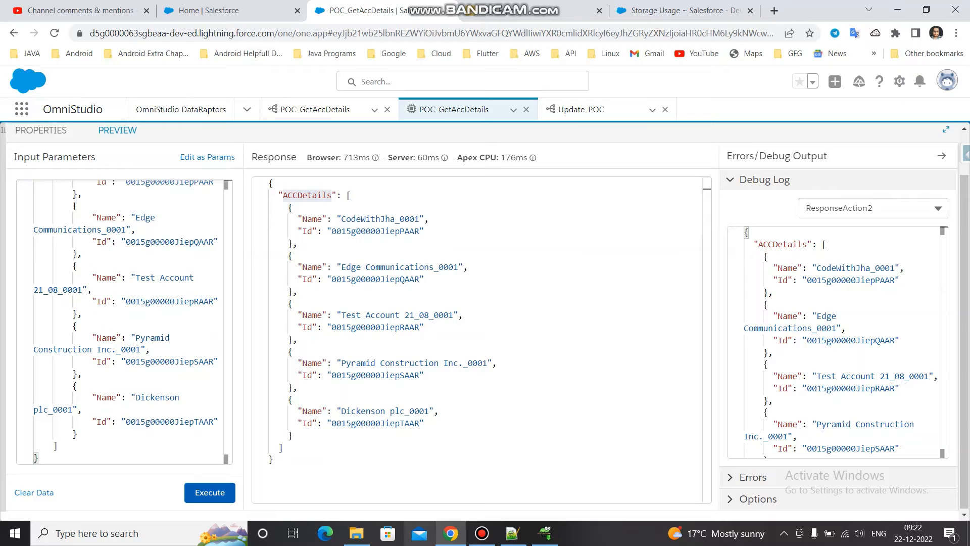
{"action": "left_click", "coordinate": [873, 208]}
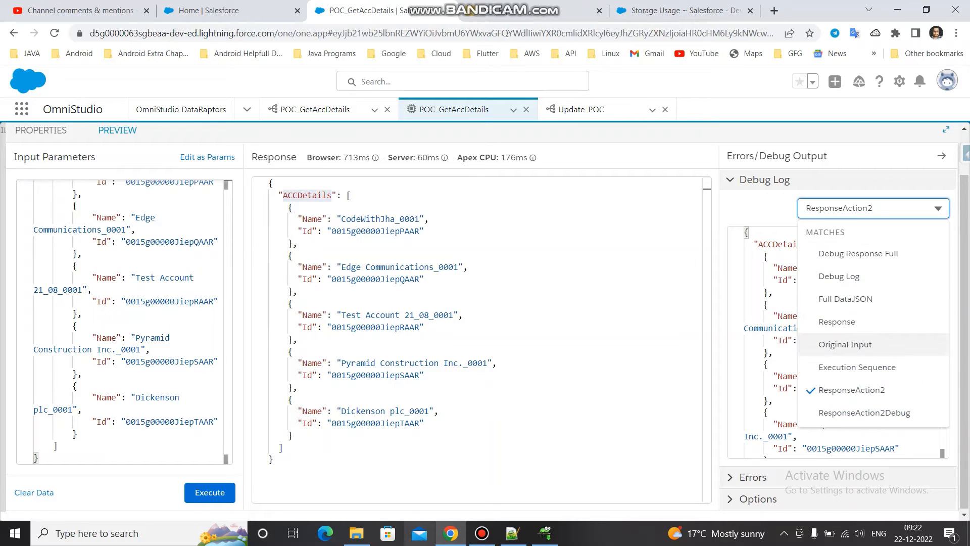
{"action": "left_click", "coordinate": [858, 367]}
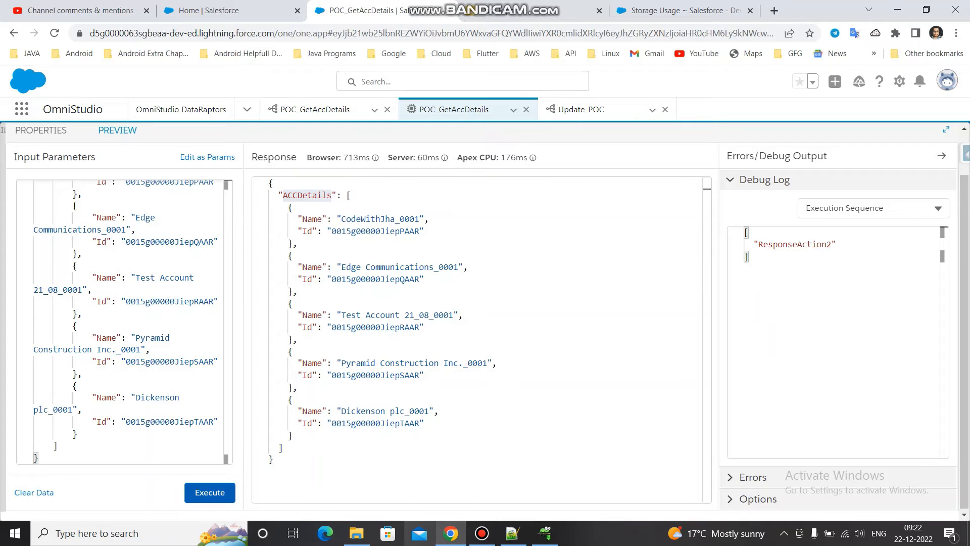
{"action": "left_click", "coordinate": [210, 492]}
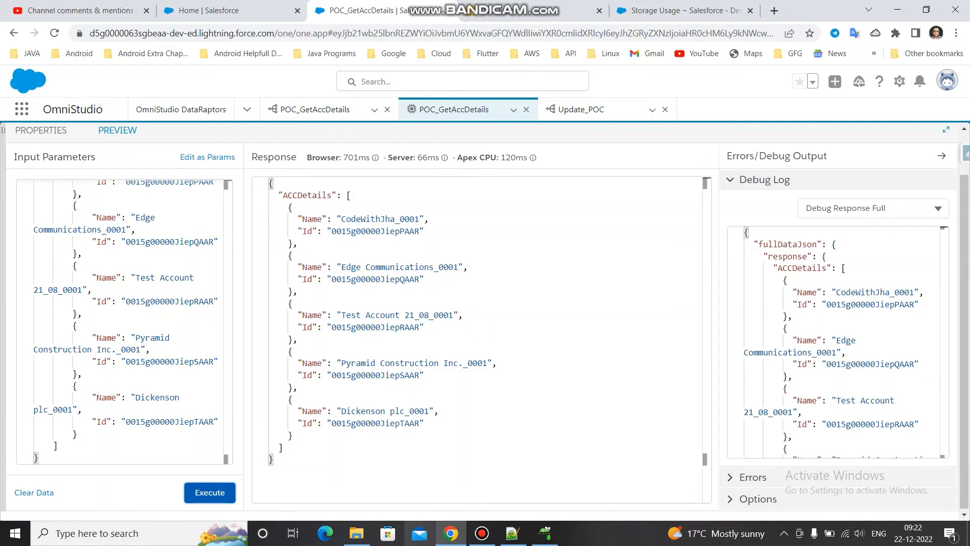
{"action": "left_click", "coordinate": [873, 208]}
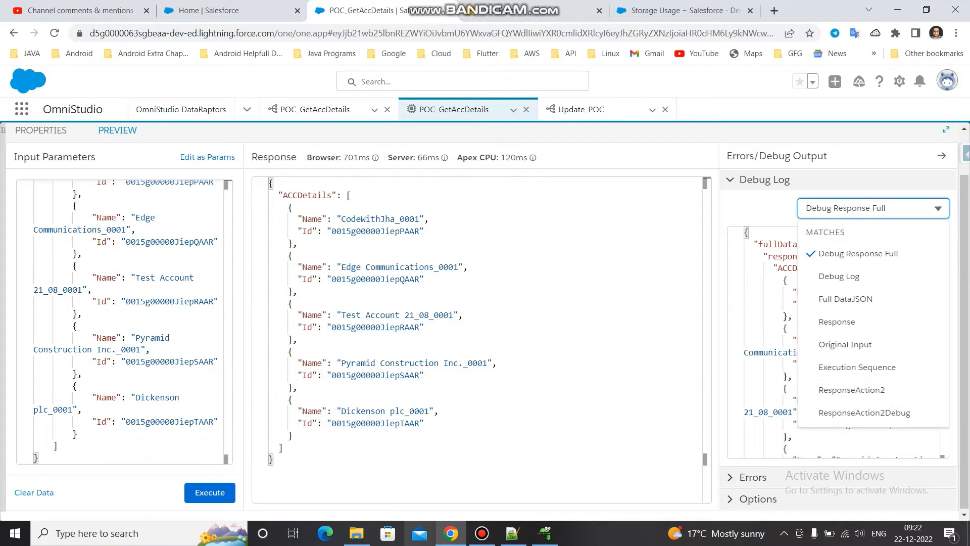
- Add a Response Action after DataRaptorPostAction1 and set its Send JSON Path to DataRaptorPostAction1
{"action": "left_click", "coordinate": [40, 130]}
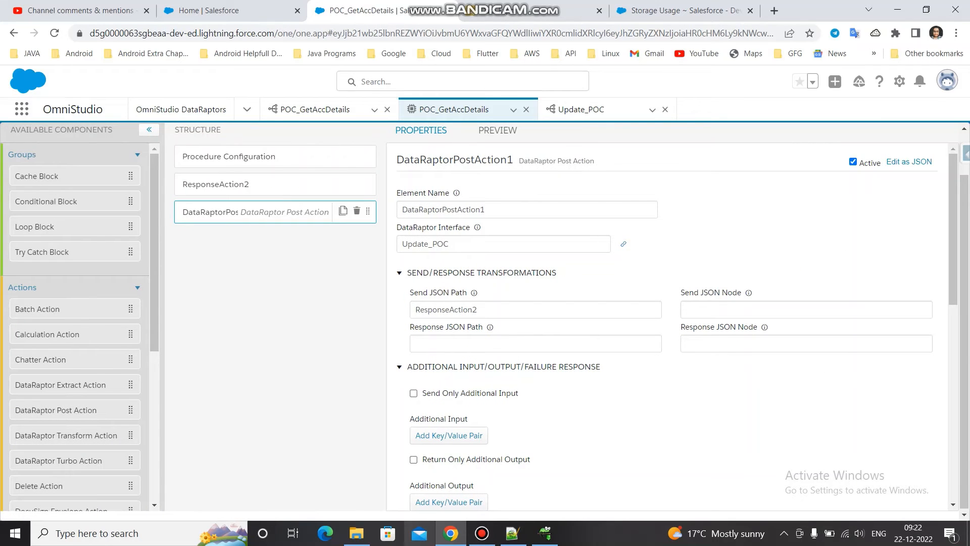
{"action": "scroll", "coordinate": [75, 324], "scroll_direction": "down", "scroll_amount": 5}
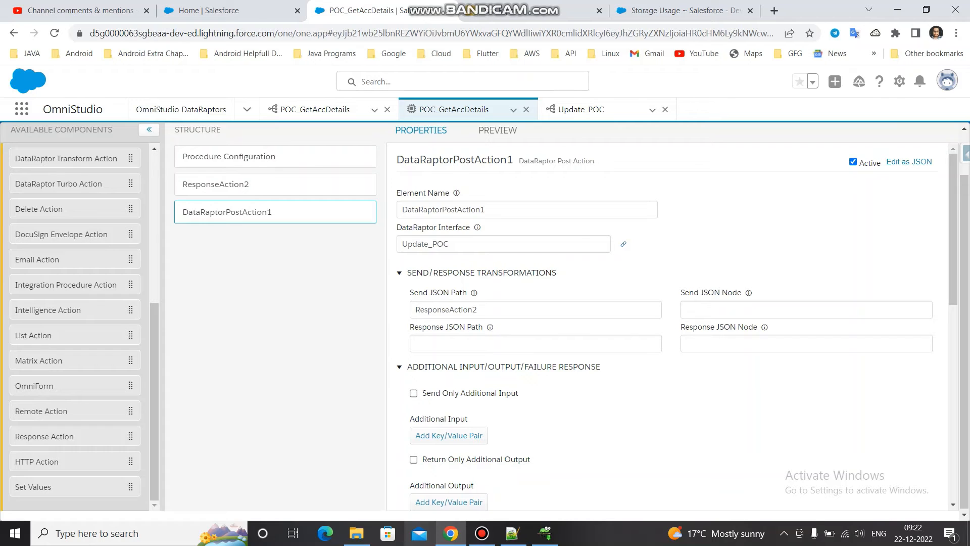
{"action": "left_click_drag", "start_coordinate": [44, 436], "coordinate": [227, 240]}
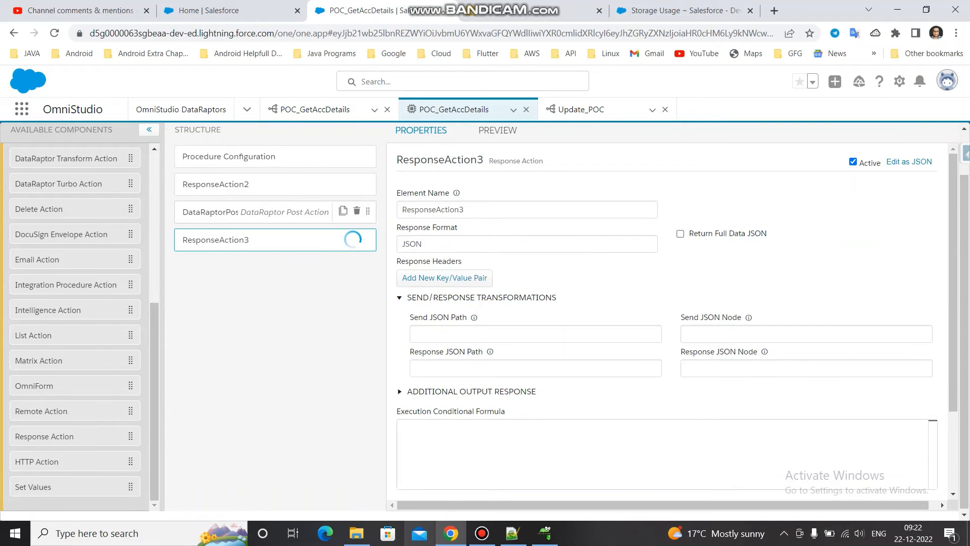
{"action": "left_click", "coordinate": [227, 212]}
{"action": "double_click", "coordinate": [428, 210]}
{"action": "key", "text": "ctrl+c"}
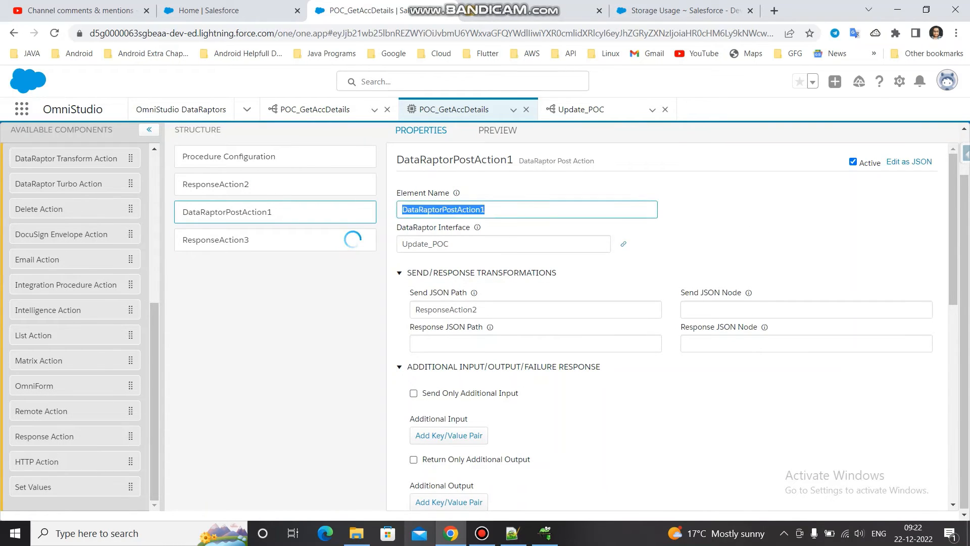
{"action": "left_click", "coordinate": [352, 240]}
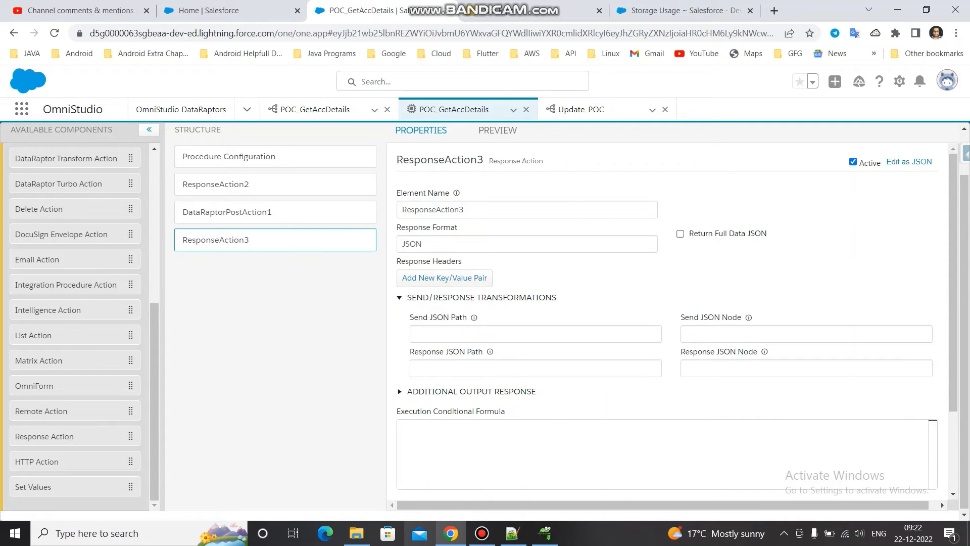
{"action": "left_click", "coordinate": [536, 334]}
{"action": "key", "text": "ctrl+v"}
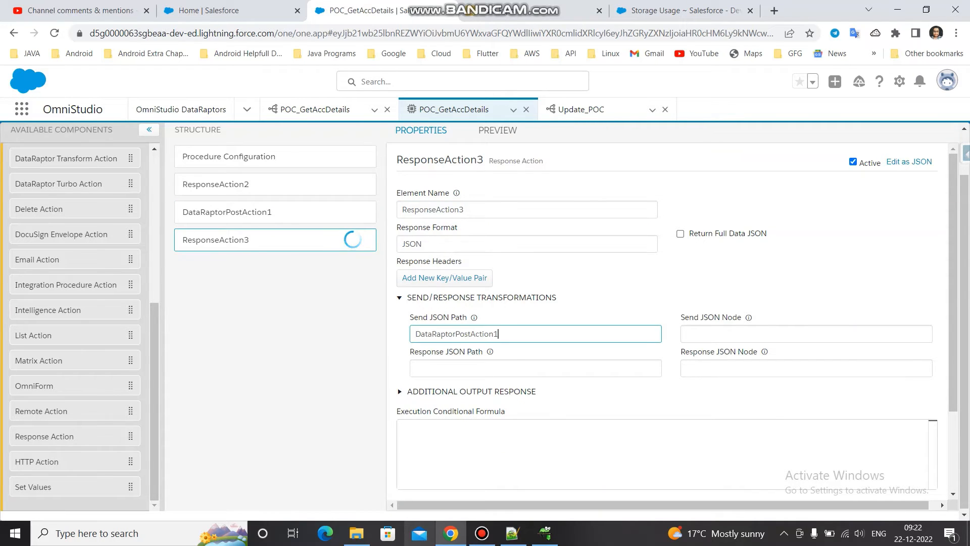
- Activate the POC_GetAccDetails Integration Procedure version and open its preview
{"action": "left_click", "coordinate": [275, 156]}
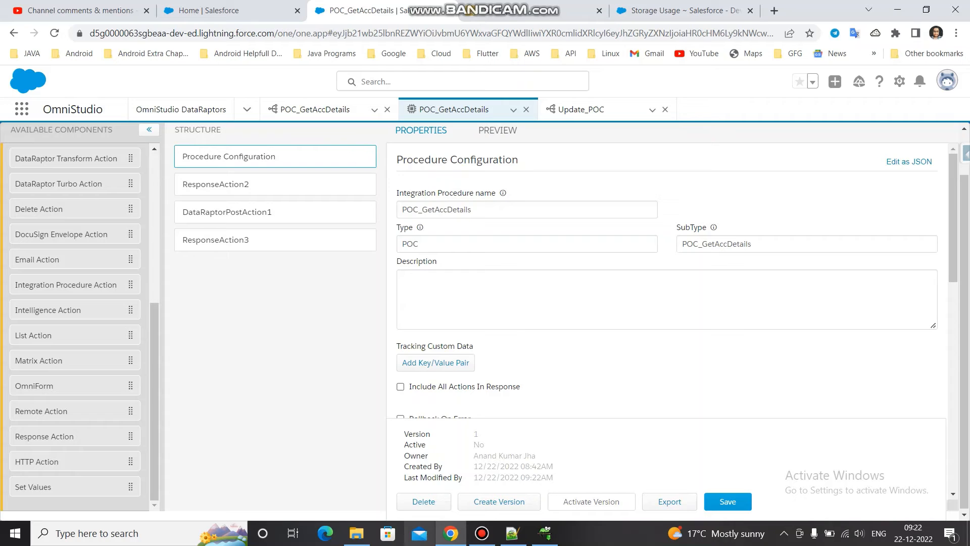
{"action": "left_click", "coordinate": [591, 502]}
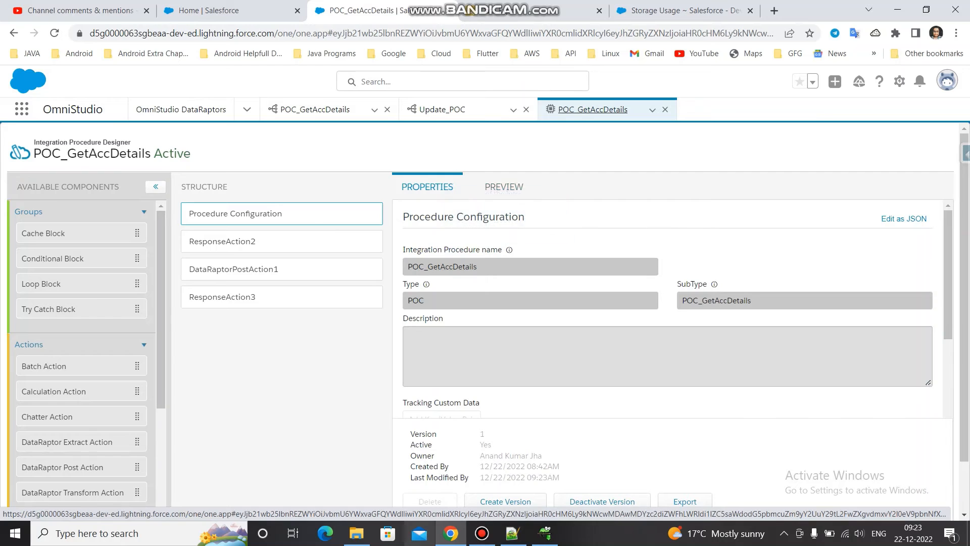
{"action": "left_click", "coordinate": [504, 186]}
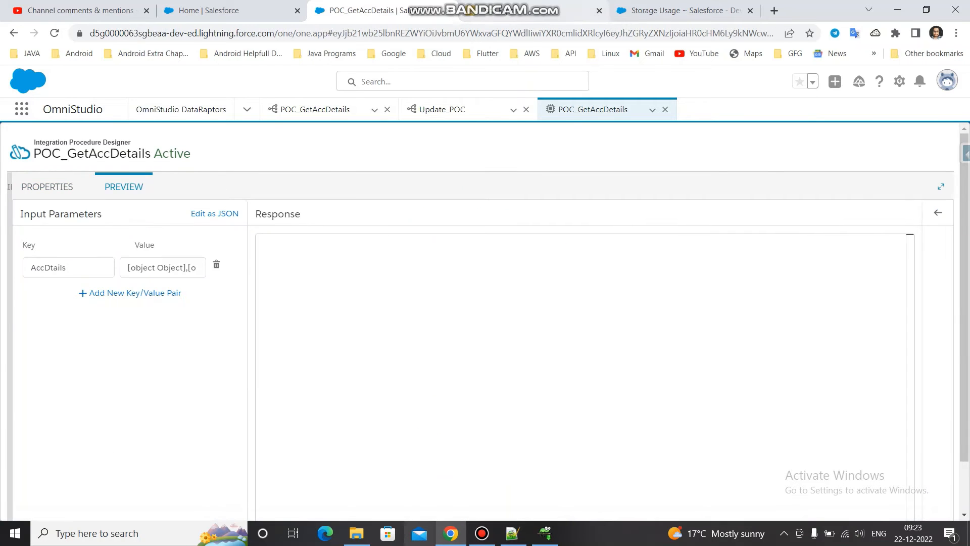
- Rerun the account query export in Salesforce Inspector and return to the Integration Procedure preview
{"action": "left_click", "coordinate": [531, 11]}
{"action": "left_click", "coordinate": [485, 161]}
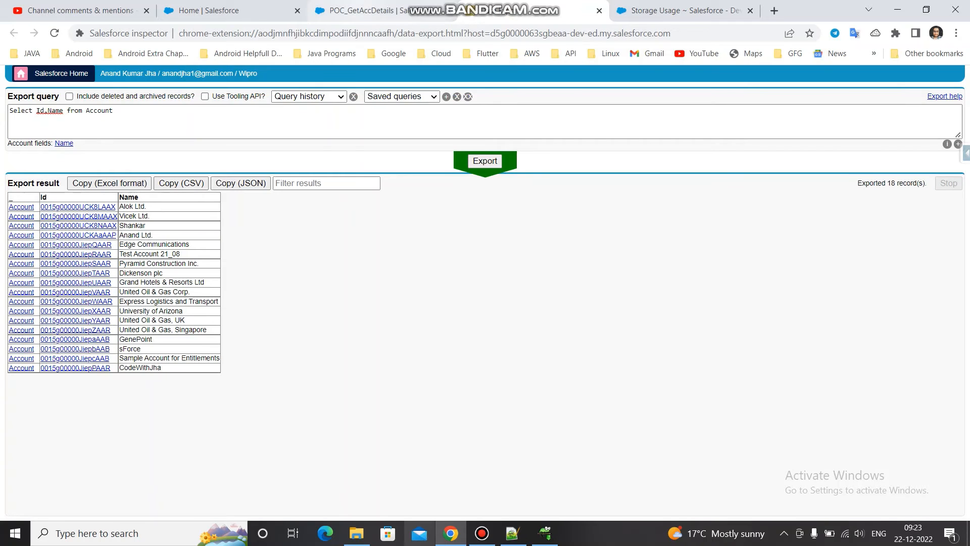
{"action": "left_click", "coordinate": [380, 10]}
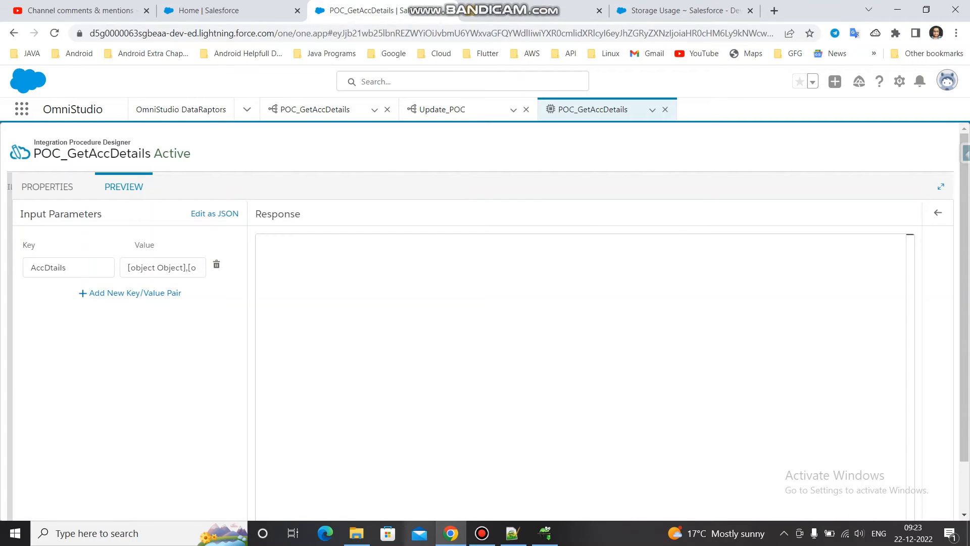
- Display the preview's input parameters as JSON and execute the activated procedure with the AccDtails list
{"action": "left_click", "coordinate": [215, 213]}
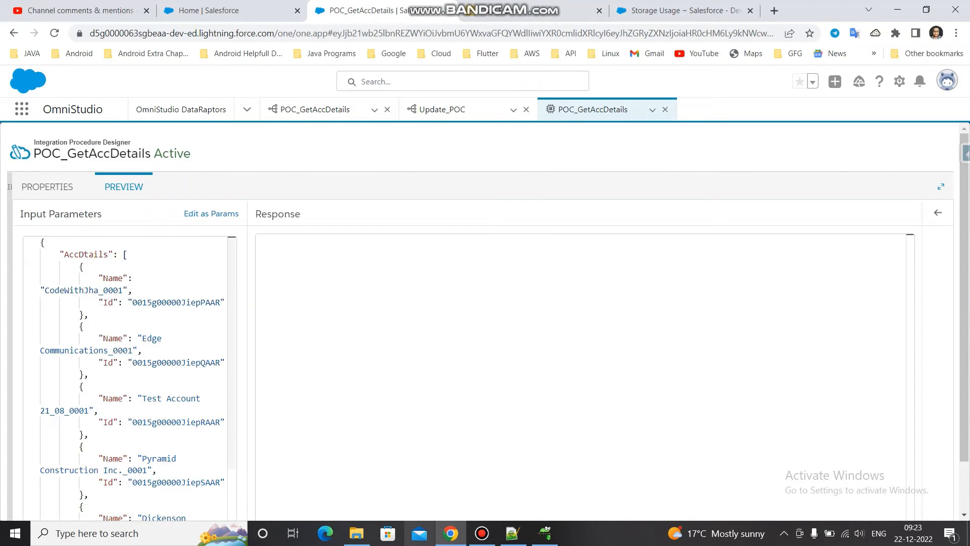
{"action": "left_click_drag", "start_coordinate": [232, 304], "coordinate": [232, 357]}
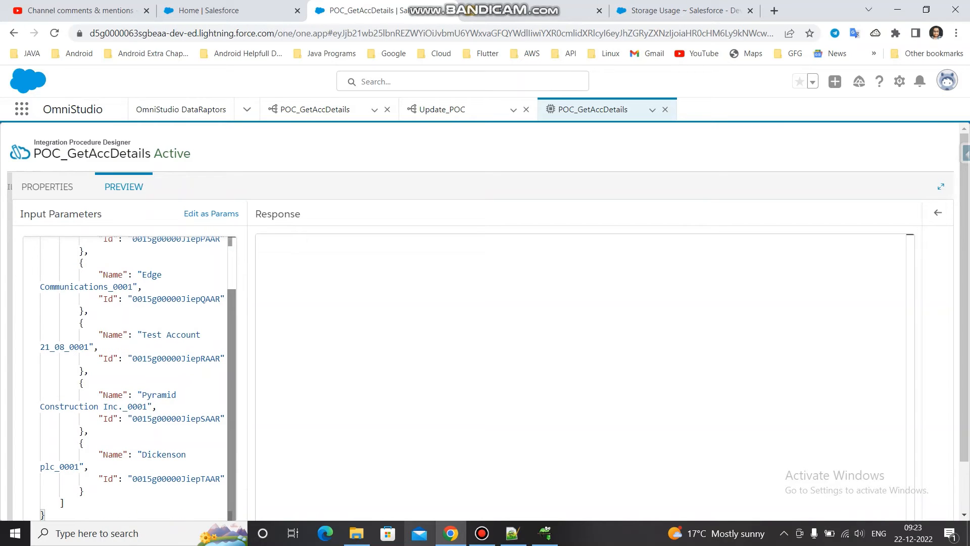
{"action": "scroll", "coordinate": [485, 323], "scroll_direction": "down", "scroll_amount": 1}
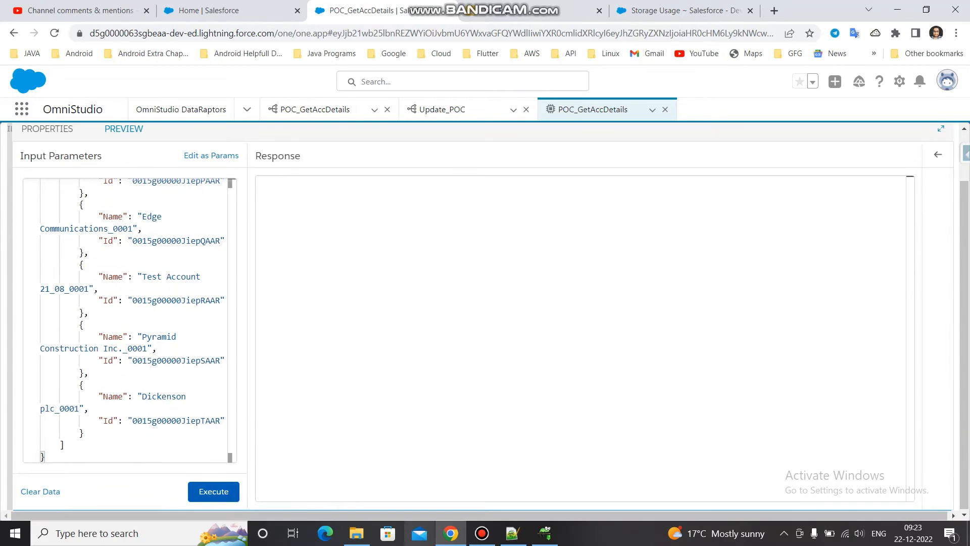
{"action": "left_click", "coordinate": [213, 491]}
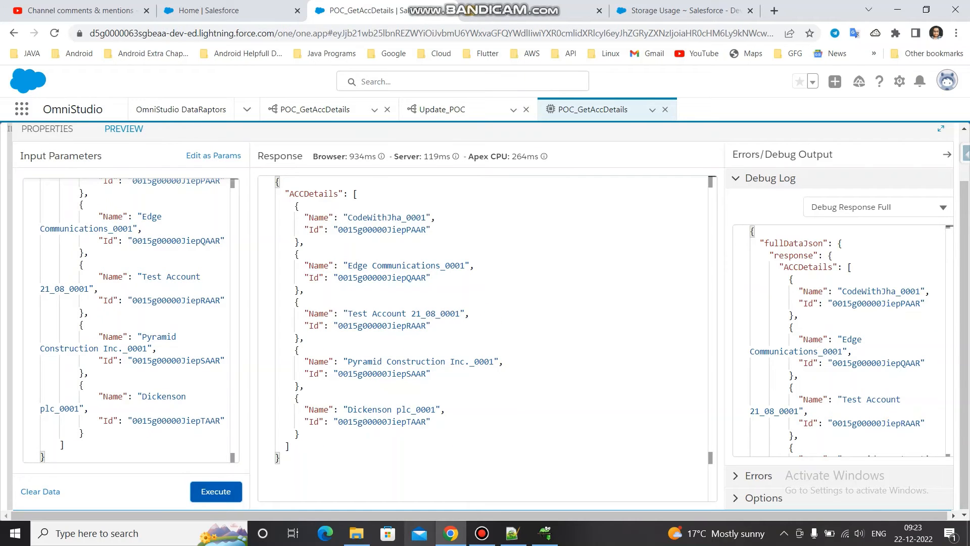
- Examine the ResponseAction2 and ResponseAction2Debug entries in the procedure's debug log
{"action": "left_click", "coordinate": [876, 207]}
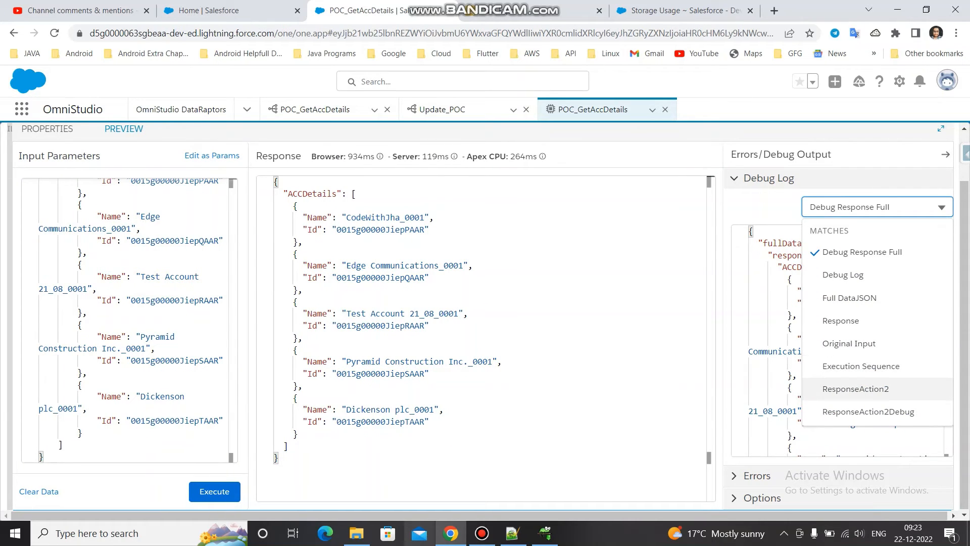
{"action": "left_click", "coordinate": [855, 388]}
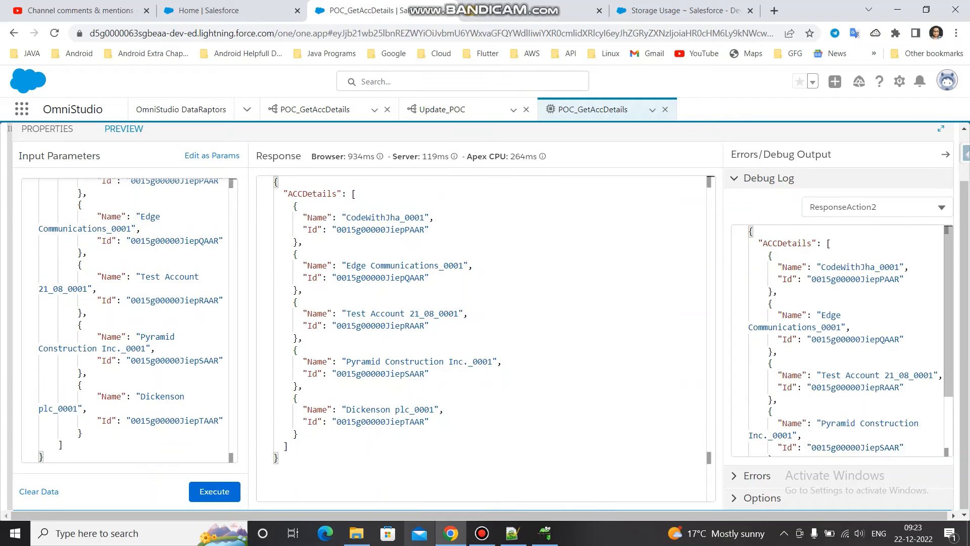
{"action": "scroll", "coordinate": [856, 354], "scroll_direction": "down", "scroll_amount": 3}
{"action": "scroll", "coordinate": [839, 339], "scroll_direction": "up", "scroll_amount": 3}
{"action": "left_click", "coordinate": [877, 207]}
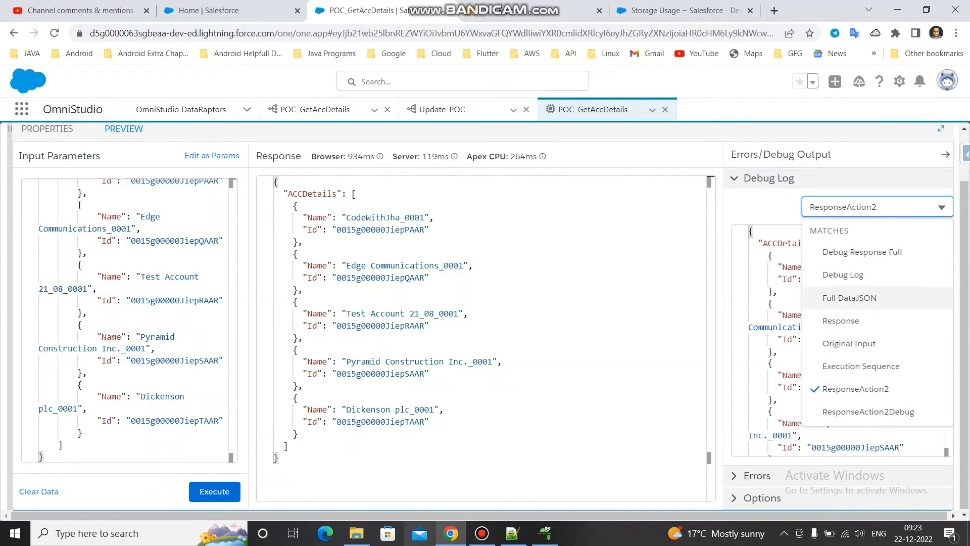
{"action": "left_click", "coordinate": [868, 412]}
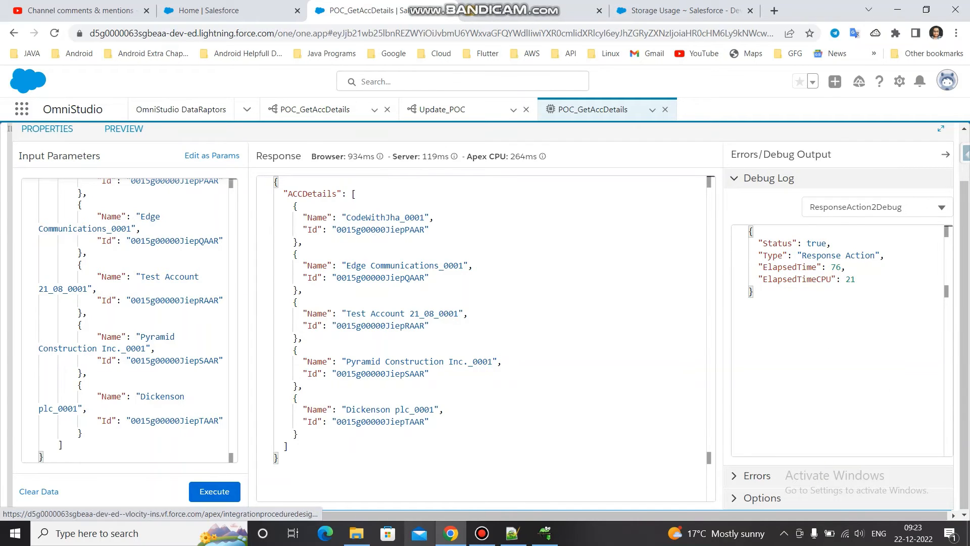
- Review the properties of DataRaptorPostAction1 and ResponseAction2 in the procedure structure
{"action": "left_click", "coordinate": [47, 129]}
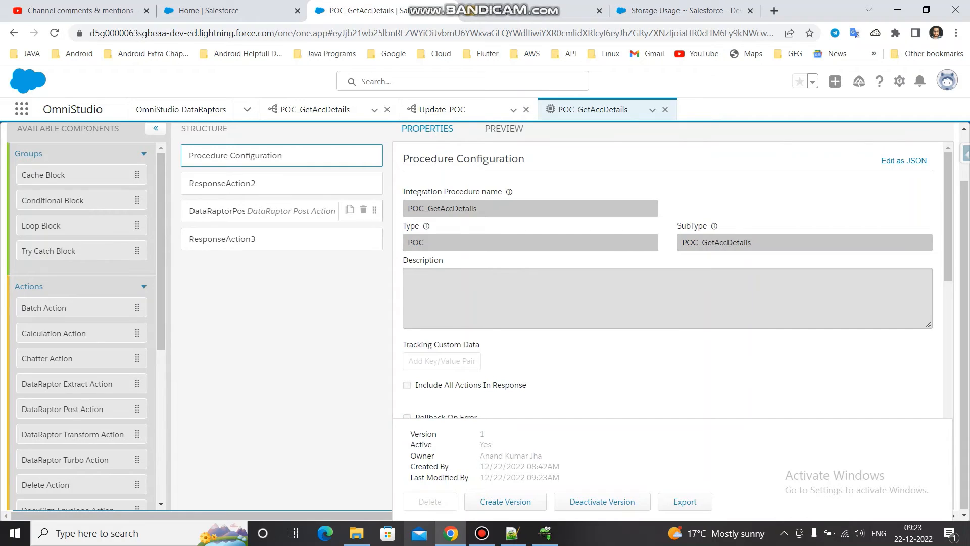
{"action": "left_click", "coordinate": [268, 211]}
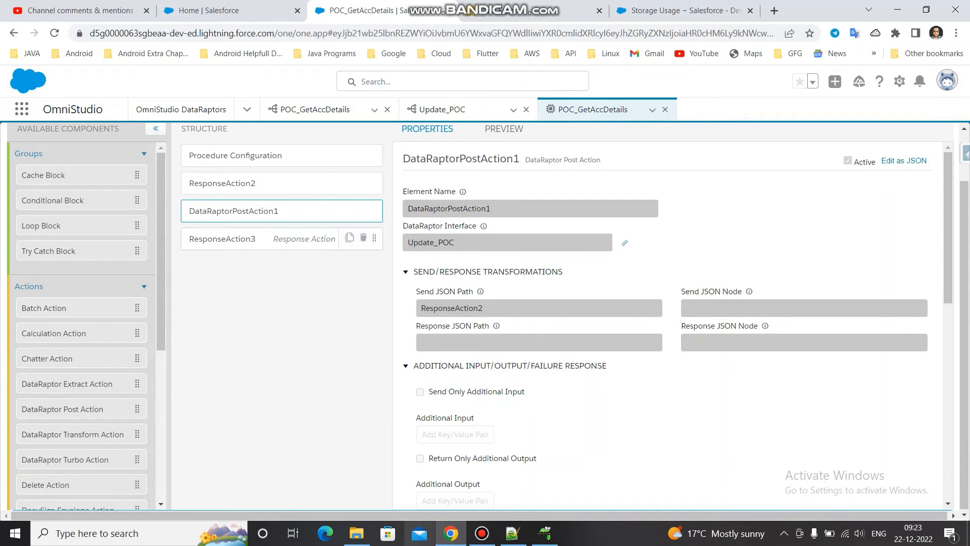
{"action": "left_click", "coordinate": [268, 184]}
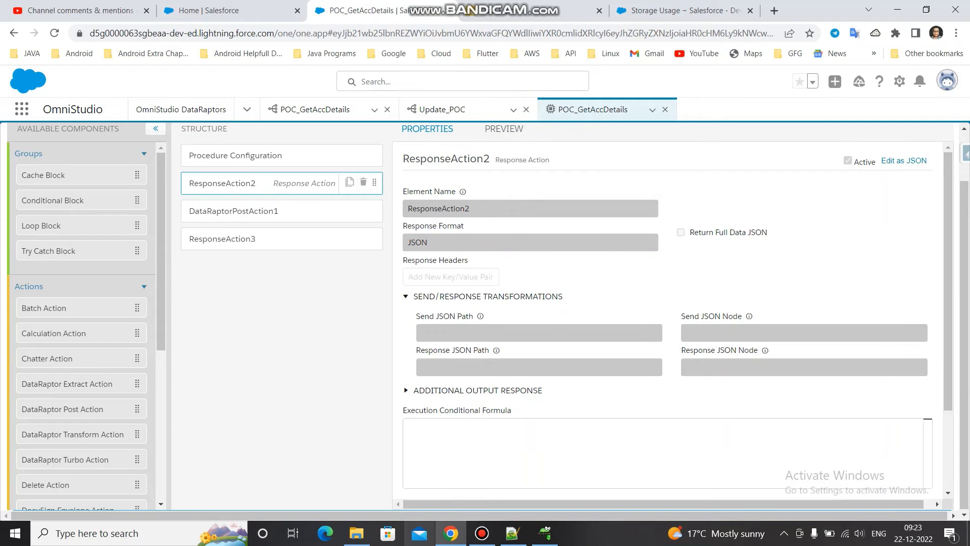
{"action": "left_click", "coordinate": [268, 211]}
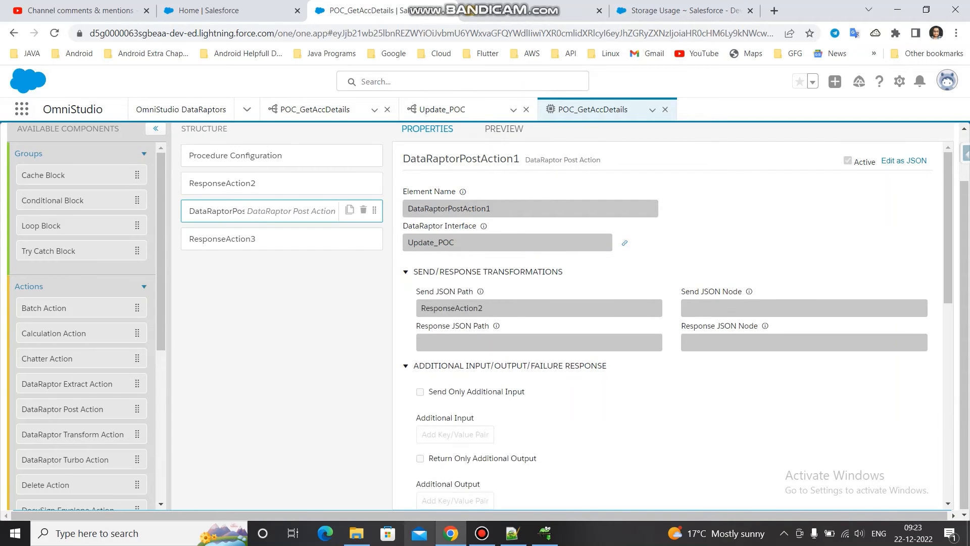
{"action": "scroll", "coordinate": [672, 326], "scroll_direction": "down", "scroll_amount": 1}
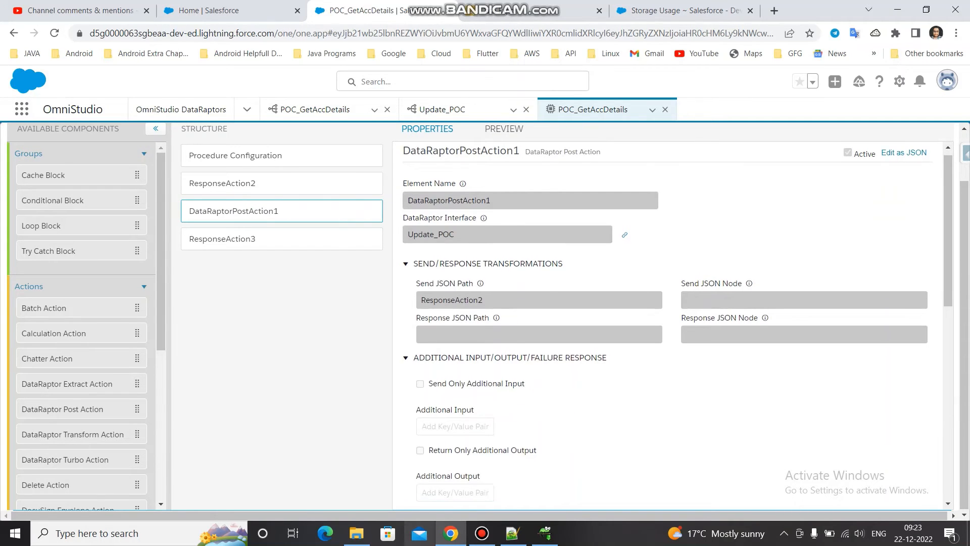
- Deactivate the POC_GetAccDetails version from the Procedure Configuration
{"action": "left_click", "coordinate": [263, 155]}
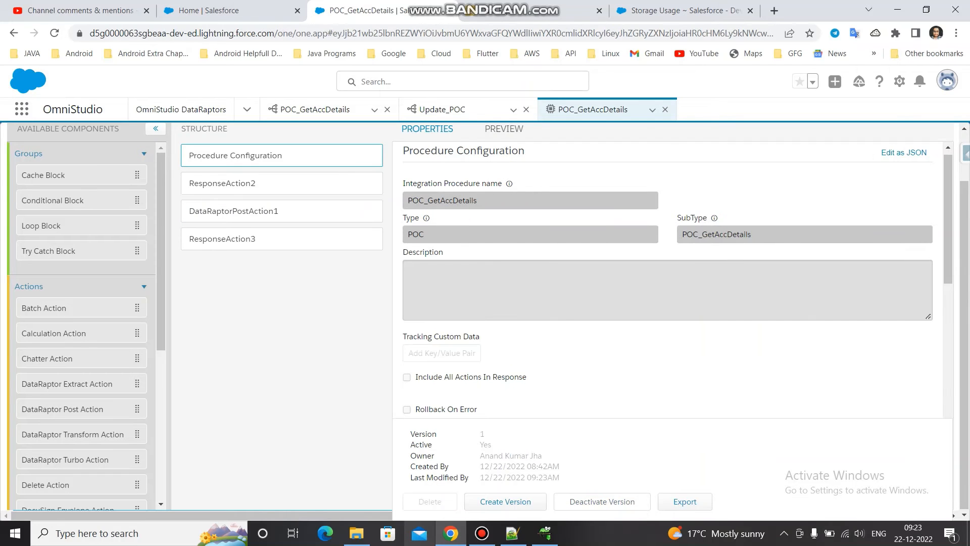
{"action": "left_click", "coordinate": [603, 502]}
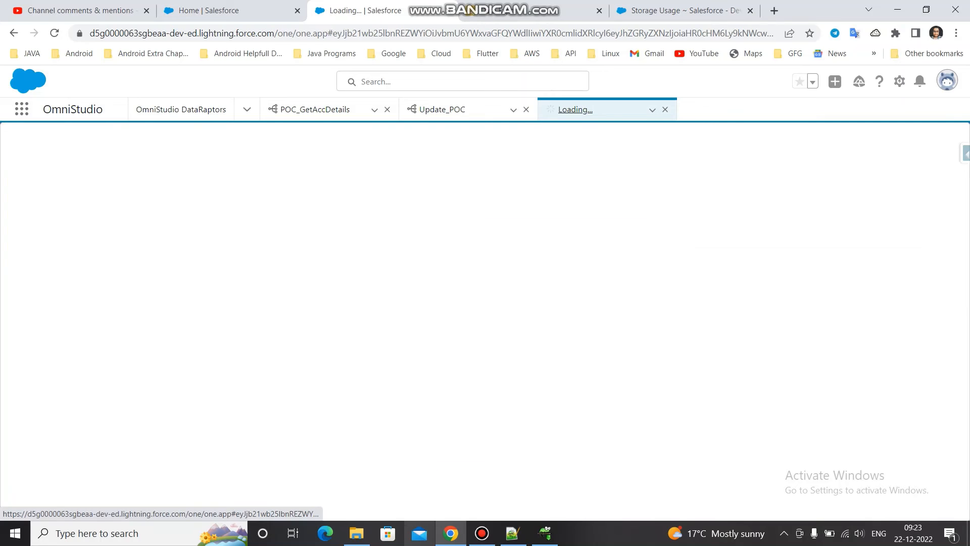
{"action": "left_click", "coordinate": [481, 533]}
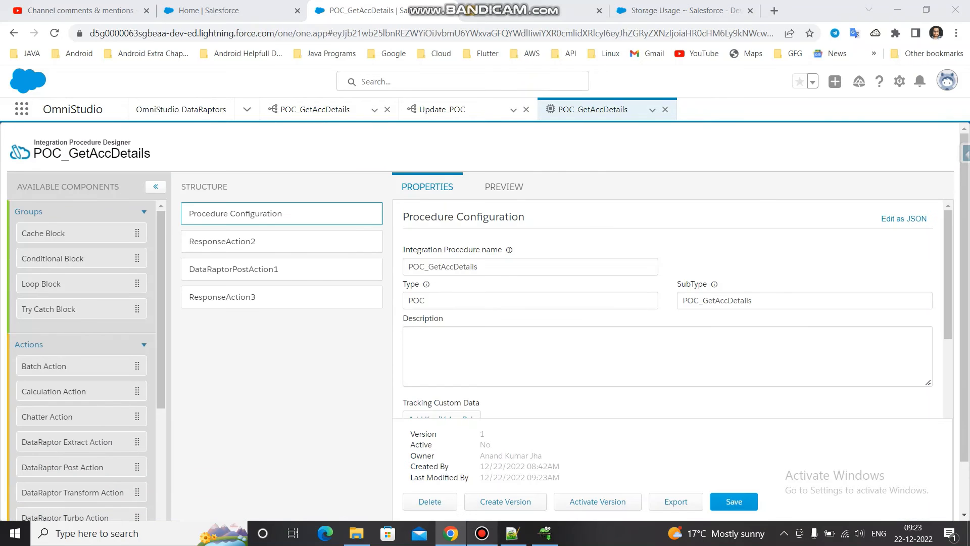
- Add a Set Values element to the procedure structure between ResponseAction2 and DataRaptorPostAction1
{"action": "left_click", "coordinate": [928, 462]}
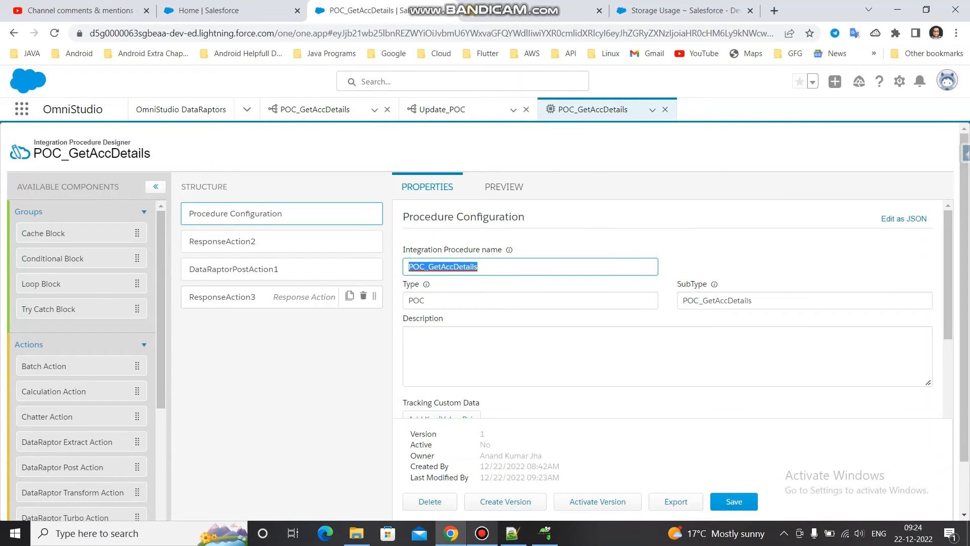
{"action": "scroll", "coordinate": [81, 354], "scroll_direction": "down", "scroll_amount": 5}
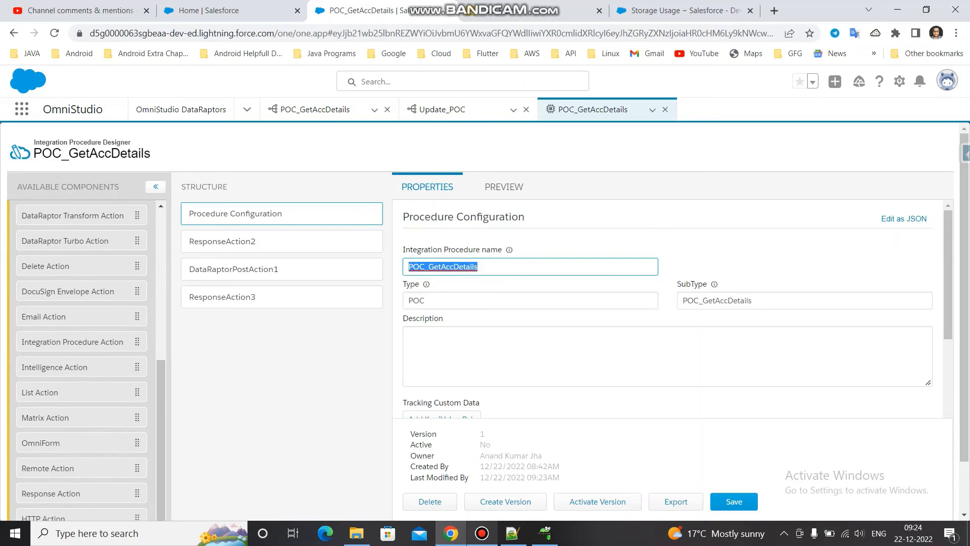
{"action": "scroll", "coordinate": [485, 323], "scroll_direction": "down", "scroll_amount": 1}
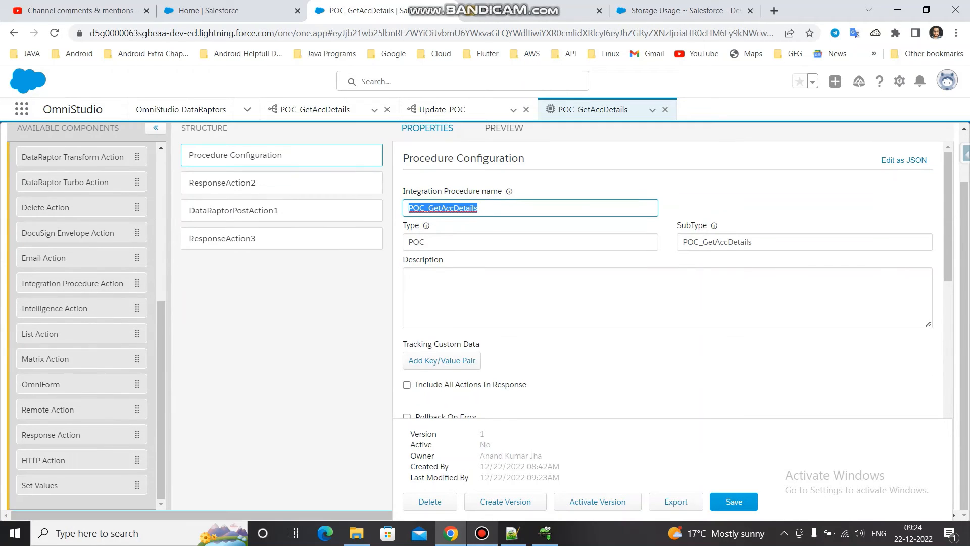
{"action": "left_click_drag", "start_coordinate": [39, 485], "coordinate": [210, 210]}
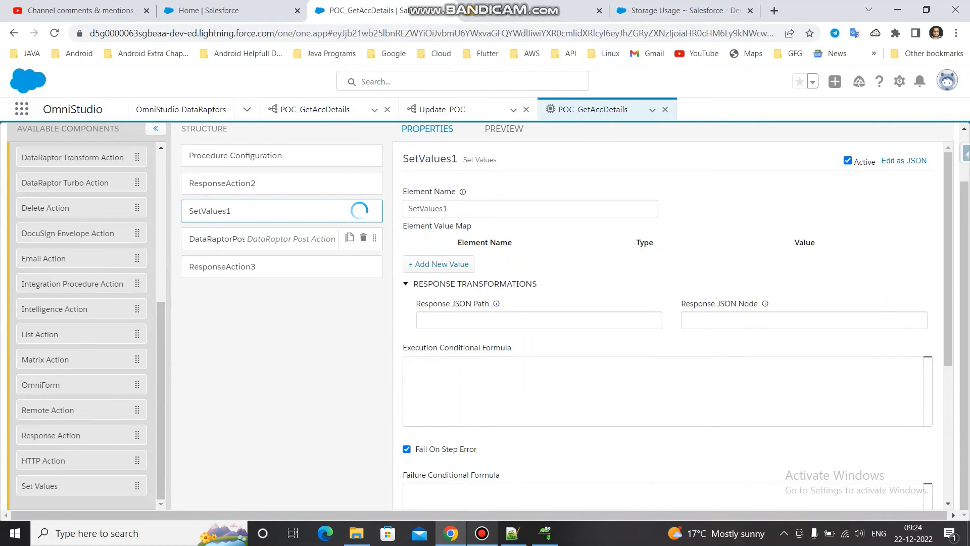
- Add an element value named ACCDetails to SetValues1, copying the name from ResponseAction2's additional output
{"action": "left_click", "coordinate": [253, 239]}
{"action": "scroll", "coordinate": [667, 323], "scroll_direction": "down", "scroll_amount": 4}
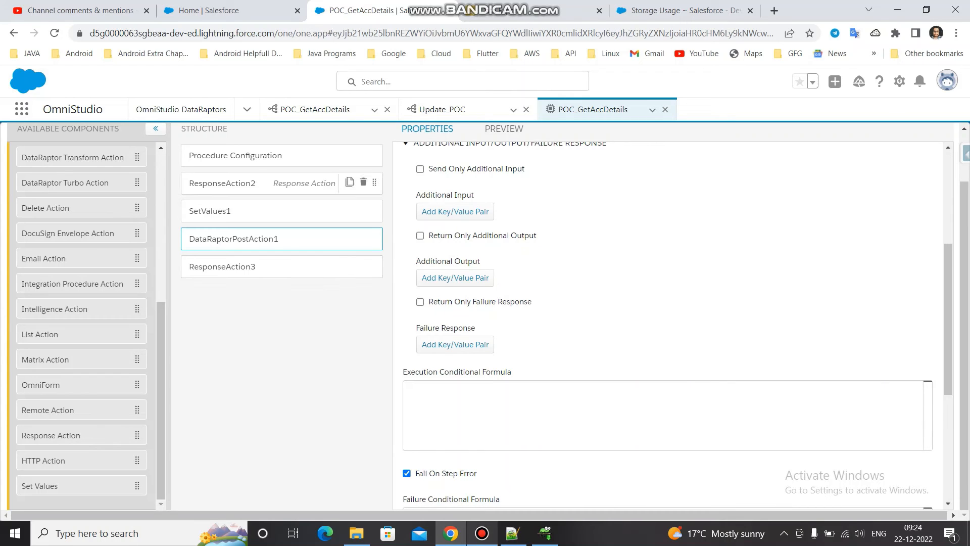
{"action": "left_click", "coordinate": [253, 183]}
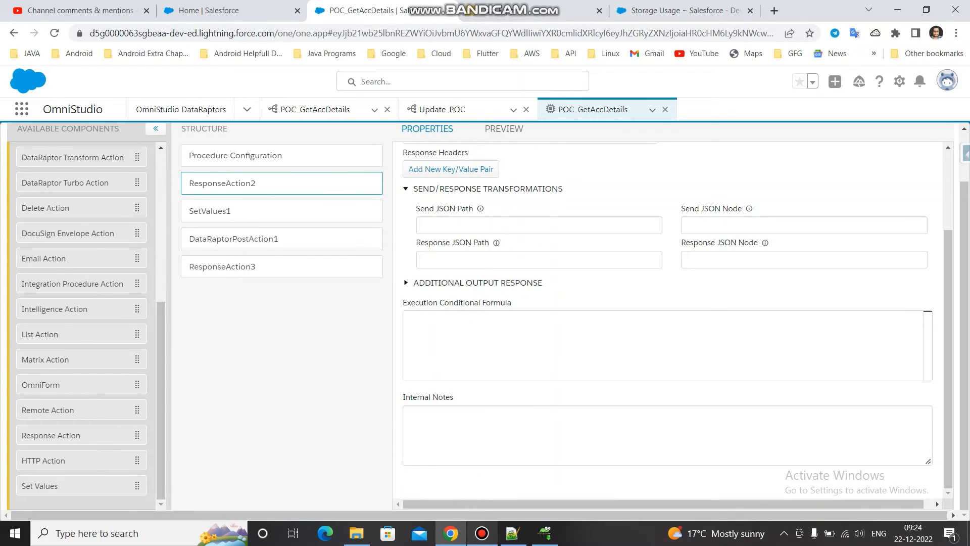
{"action": "left_click", "coordinate": [455, 283]}
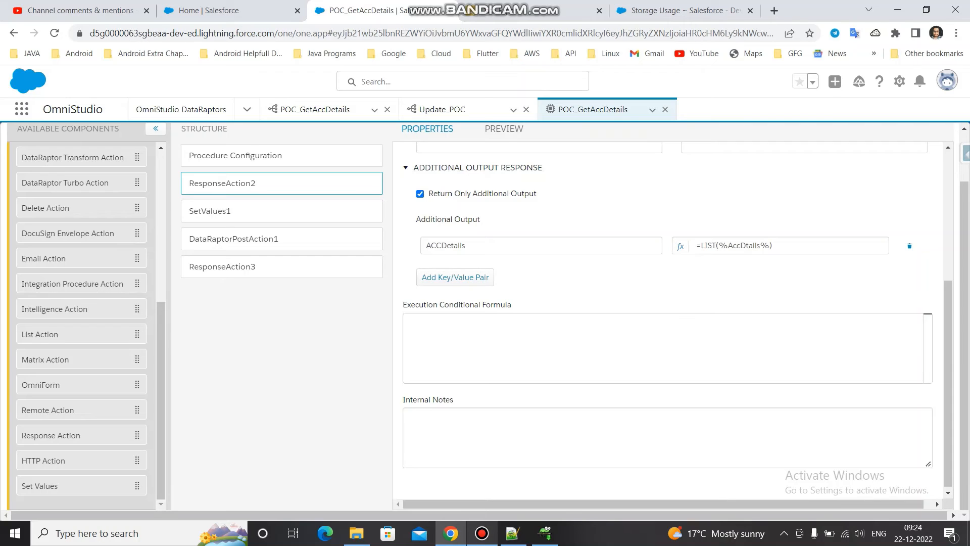
{"action": "double_click", "coordinate": [446, 246]}
{"action": "key", "text": "ctrl+c"}
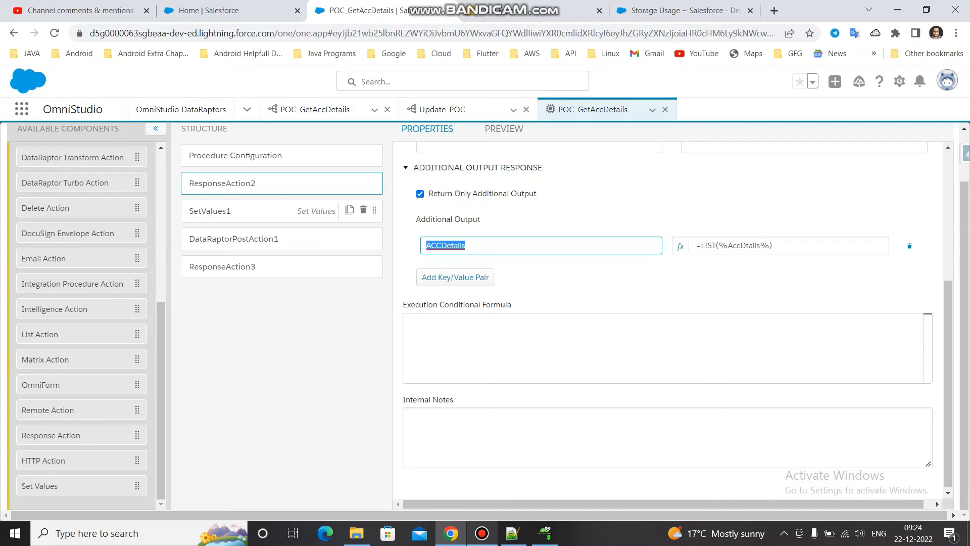
{"action": "left_click", "coordinate": [237, 211]}
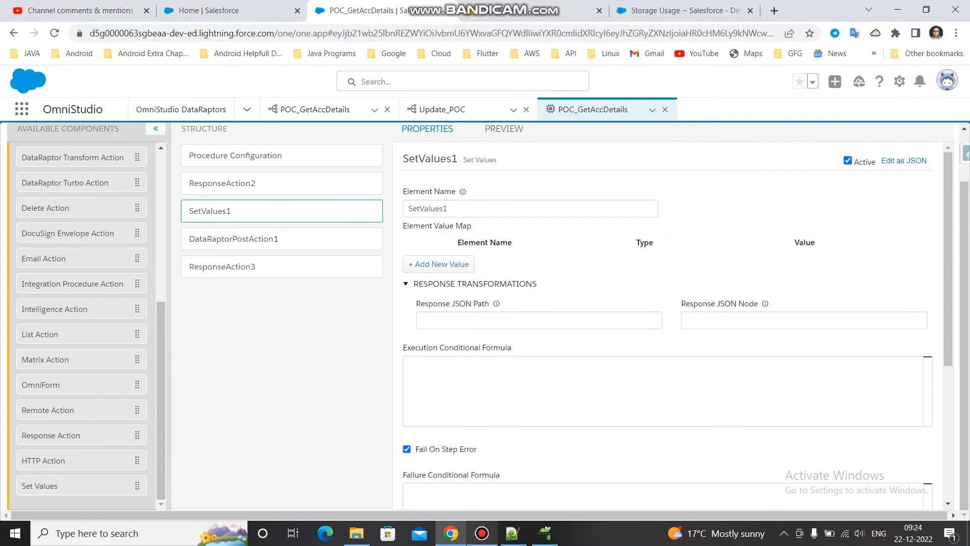
{"action": "left_click", "coordinate": [438, 264]}
{"action": "left_click", "coordinate": [485, 265]}
{"action": "key", "text": "ctrl+v"}
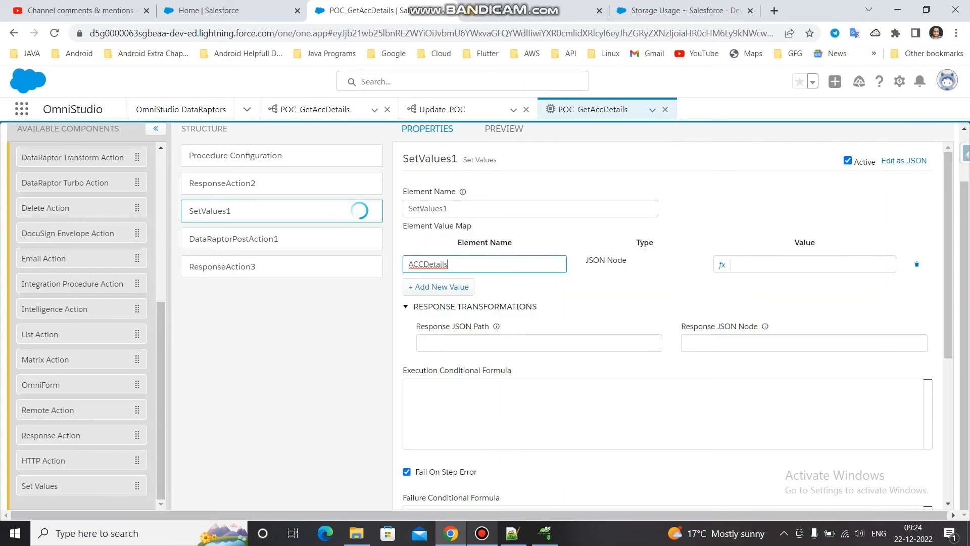
- Set the value of ACCDetails in SetValues1 to =LIST(%AccDtails%), copied from ResponseAction2's additional output
{"action": "left_click", "coordinate": [812, 265]}
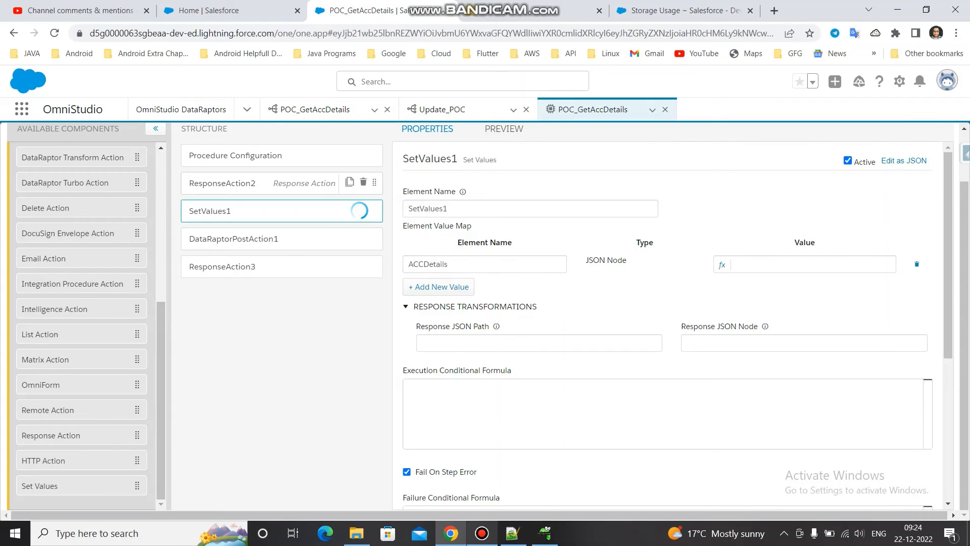
{"action": "left_click", "coordinate": [237, 183]}
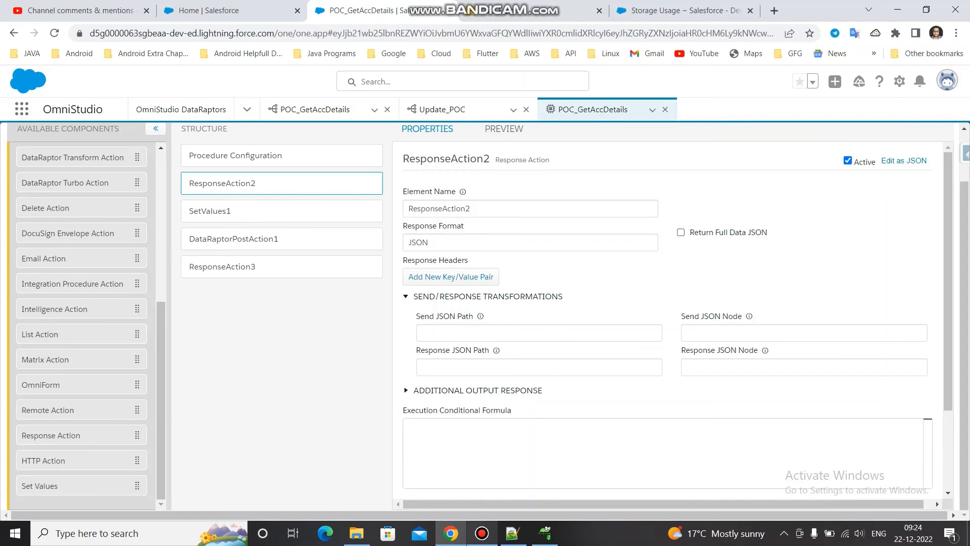
{"action": "left_click", "coordinate": [477, 391]}
{"action": "triple_click", "coordinate": [735, 468]}
{"action": "key", "text": "ctrl+c"}
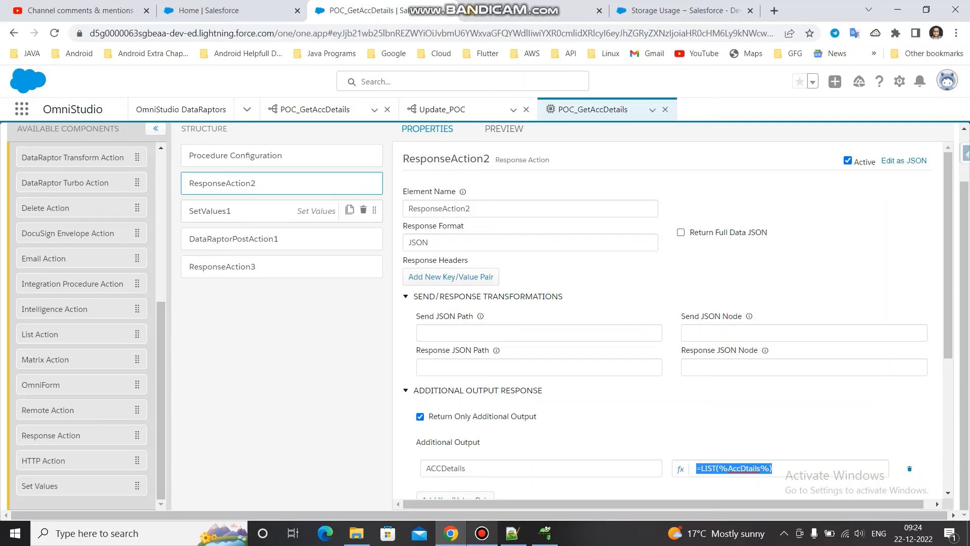
{"action": "left_click", "coordinate": [253, 210]}
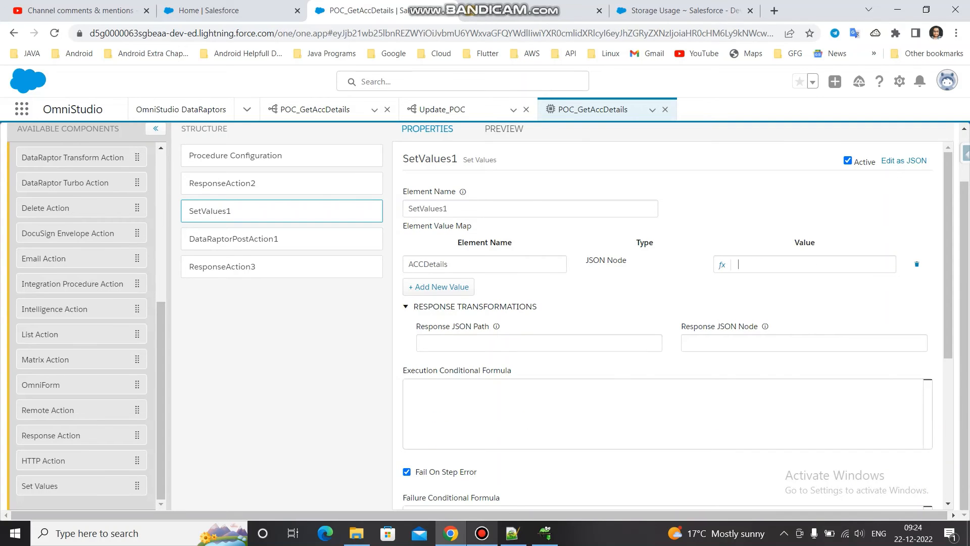
{"action": "key", "text": "ctrl+v"}
- Delete the ResponseAction2 element from the procedure structure and confirm the deletion
{"action": "left_click", "coordinate": [362, 183]}
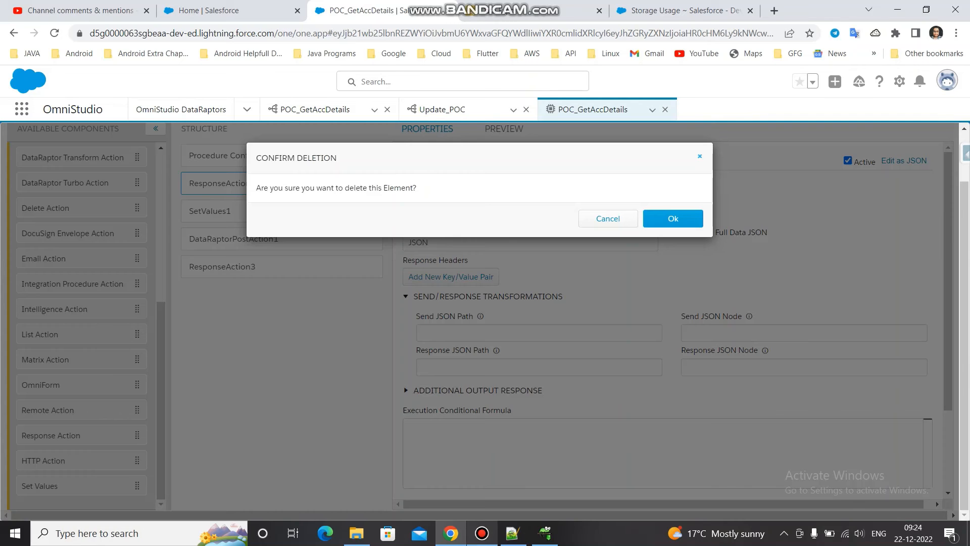
{"action": "left_click", "coordinate": [673, 218]}
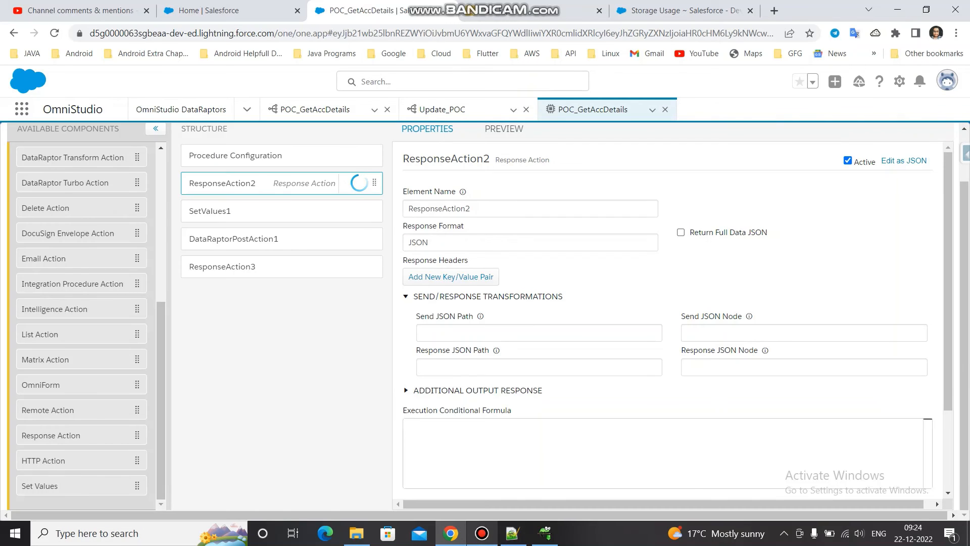
{"action": "left_click", "coordinate": [281, 211]}
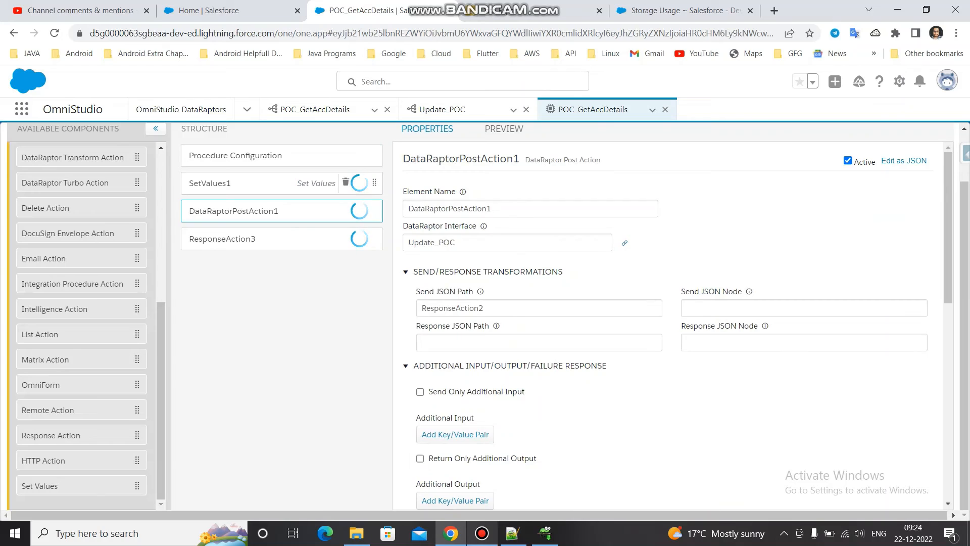
- Set the Send JSON Path of DataRaptorPostAction1 to SetValues1, copying the Set Values element's name
{"action": "left_click", "coordinate": [273, 183]}
{"action": "double_click", "coordinate": [448, 209]}
{"action": "key", "text": "ctrl+c"}
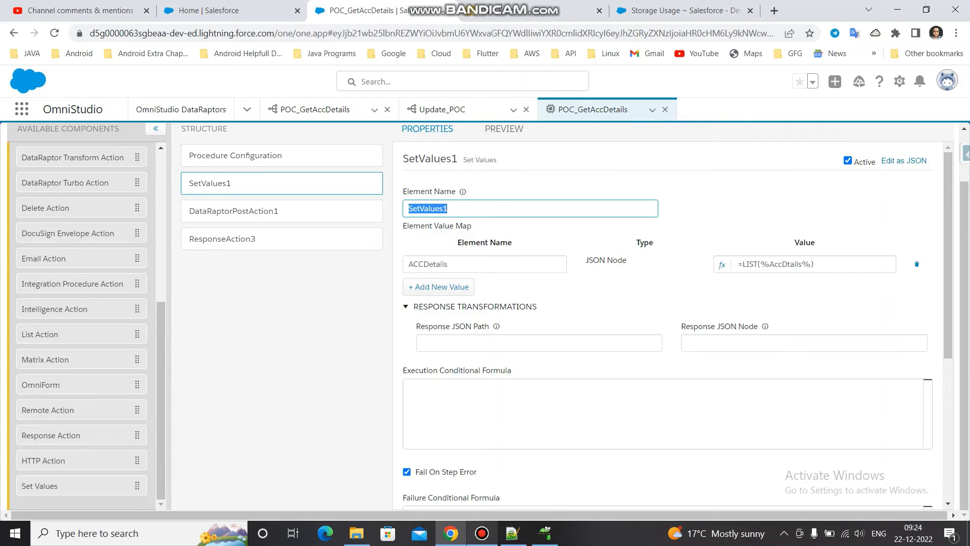
{"action": "left_click", "coordinate": [282, 210]}
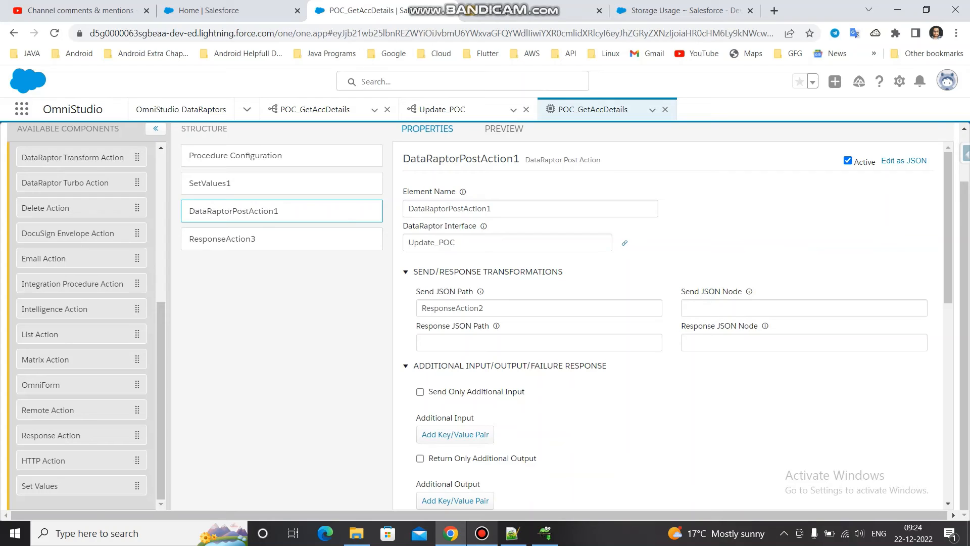
{"action": "double_click", "coordinate": [453, 308]}
{"action": "key", "text": "ctrl+v"}
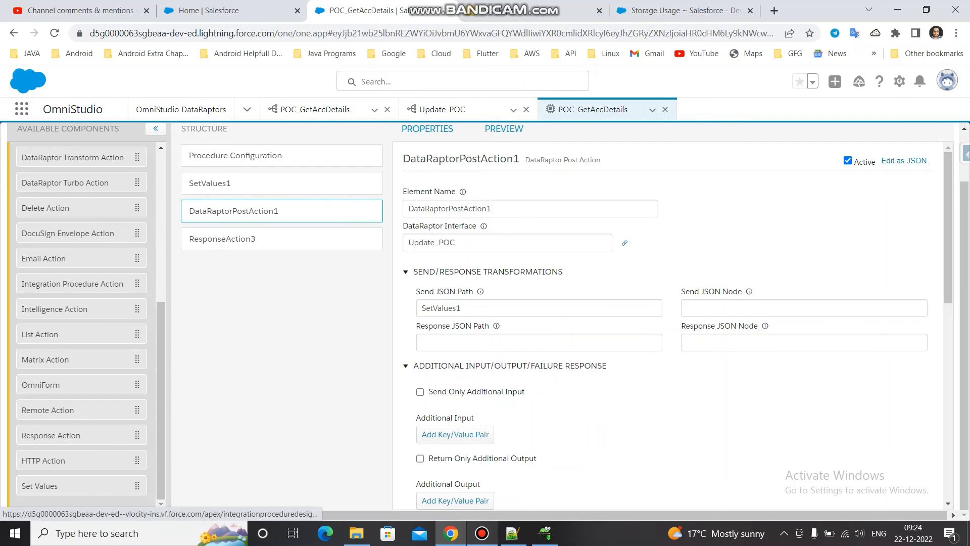
- Execute the procedure in the preview with the AccDtails input and review the response
{"action": "left_click", "coordinate": [504, 129]}
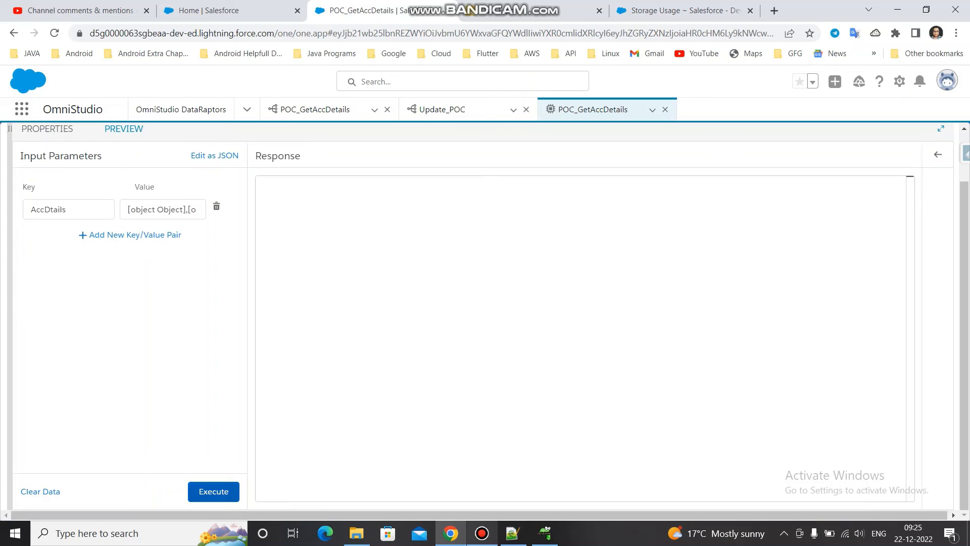
{"action": "left_click", "coordinate": [213, 491]}
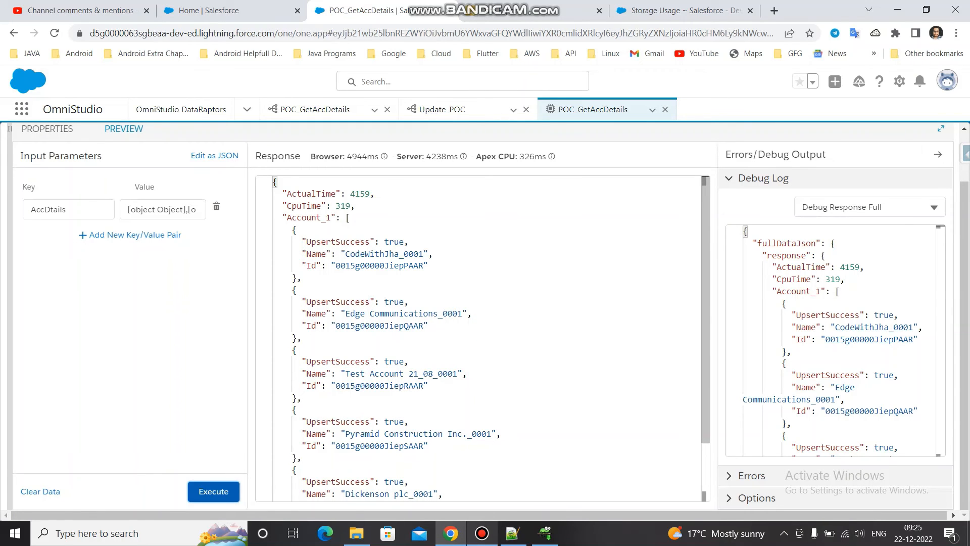
{"action": "scroll", "coordinate": [483, 337], "scroll_direction": "down", "scroll_amount": 2}
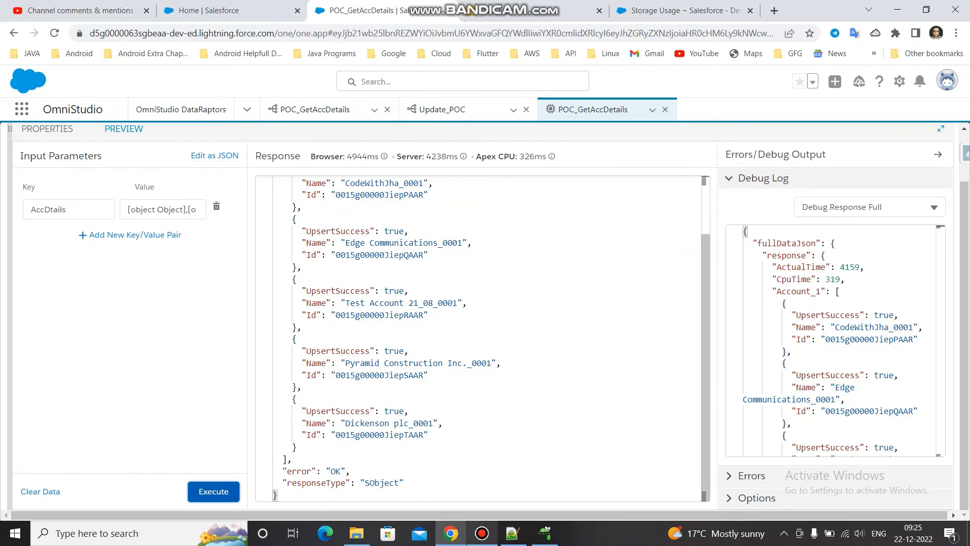
- Examine the SetValues1 output in the procedure's debug log
{"action": "left_click", "coordinate": [869, 206]}
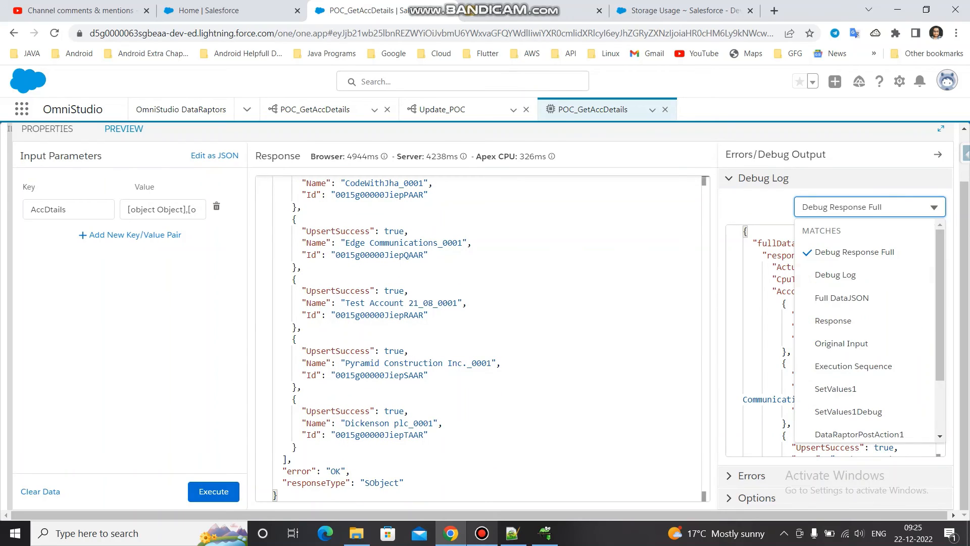
{"action": "left_click", "coordinate": [836, 388]}
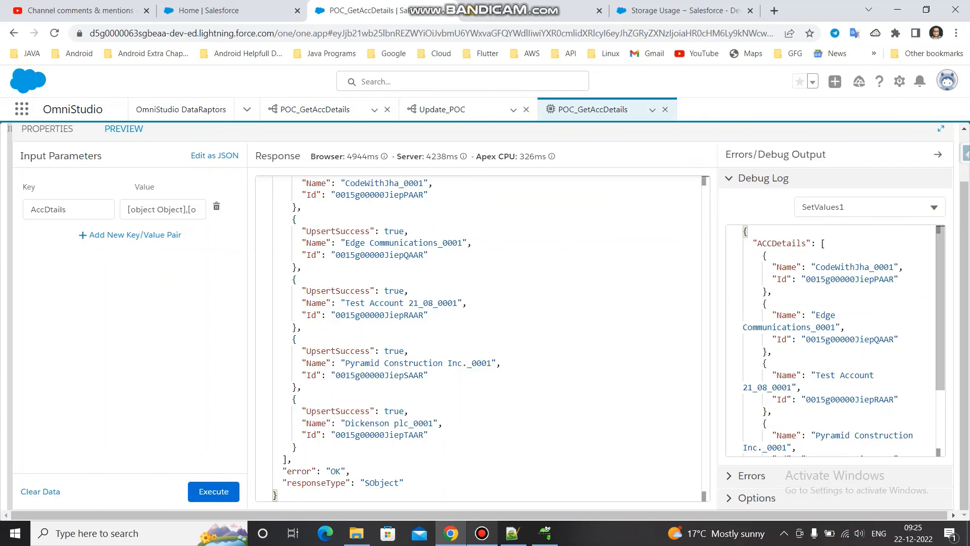
{"action": "scroll", "coordinate": [836, 340], "scroll_direction": "down", "scroll_amount": 3}
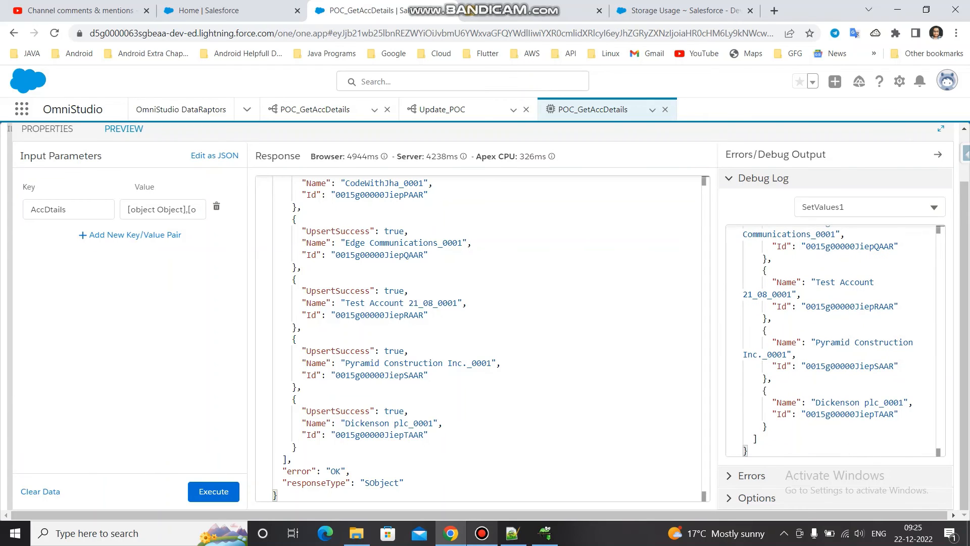
- Examine the DataRaptorPostAction1Debug and DataRaptorPostAction1 entries in the debug log
{"action": "left_click", "coordinate": [869, 206]}
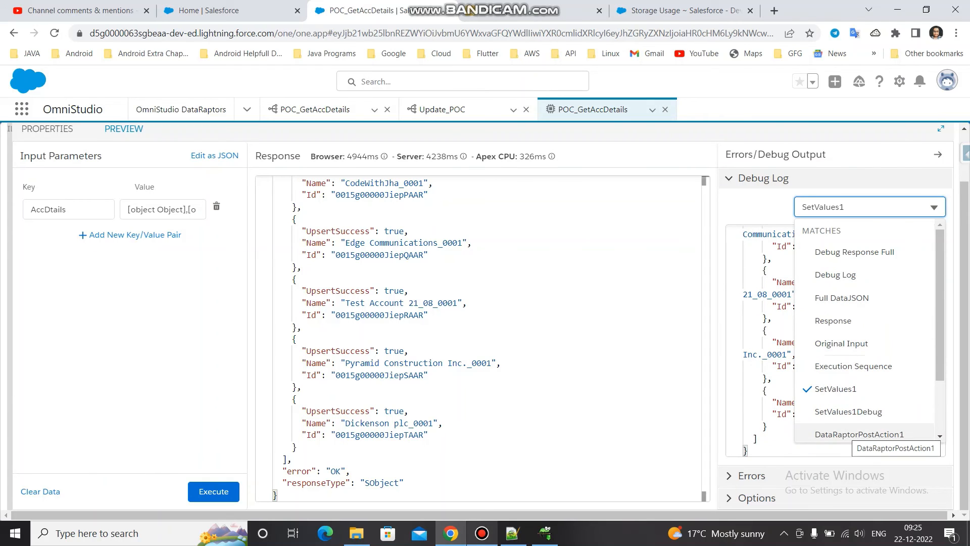
{"action": "scroll", "coordinate": [864, 429], "scroll_direction": "down", "scroll_amount": 1}
{"action": "scroll", "coordinate": [864, 381], "scroll_direction": "down", "scroll_amount": 1}
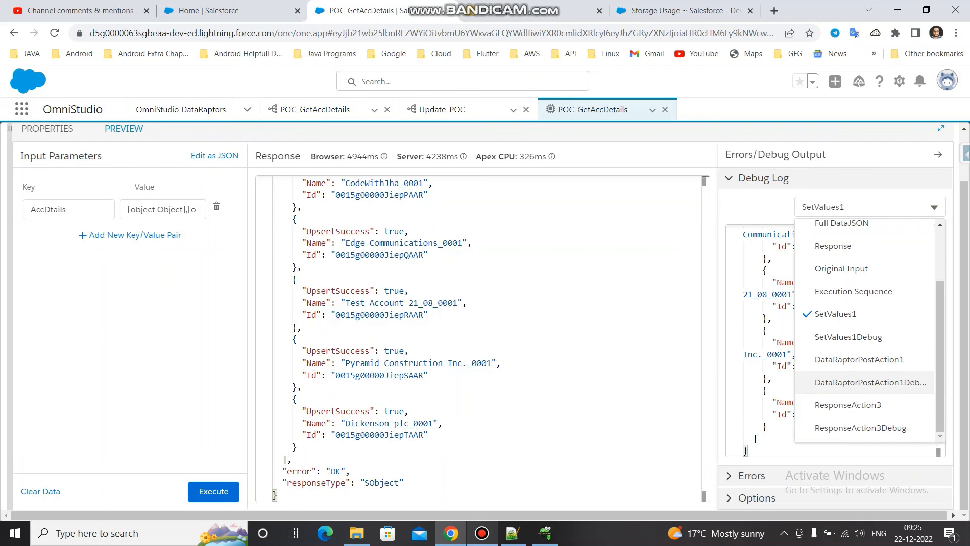
{"action": "left_click", "coordinate": [864, 381]}
{"action": "scroll", "coordinate": [836, 341], "scroll_direction": "up", "scroll_amount": 3}
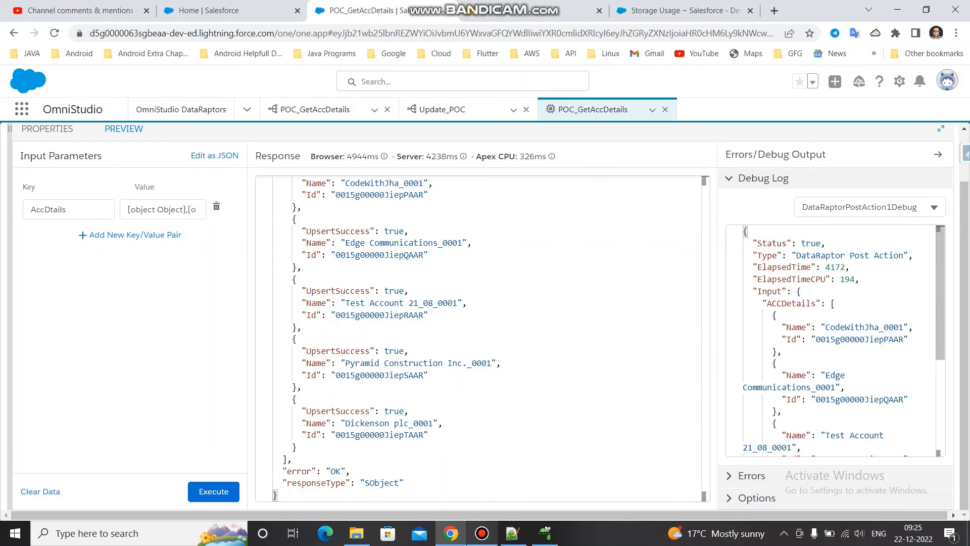
{"action": "scroll", "coordinate": [836, 340], "scroll_direction": "down", "scroll_amount": 5}
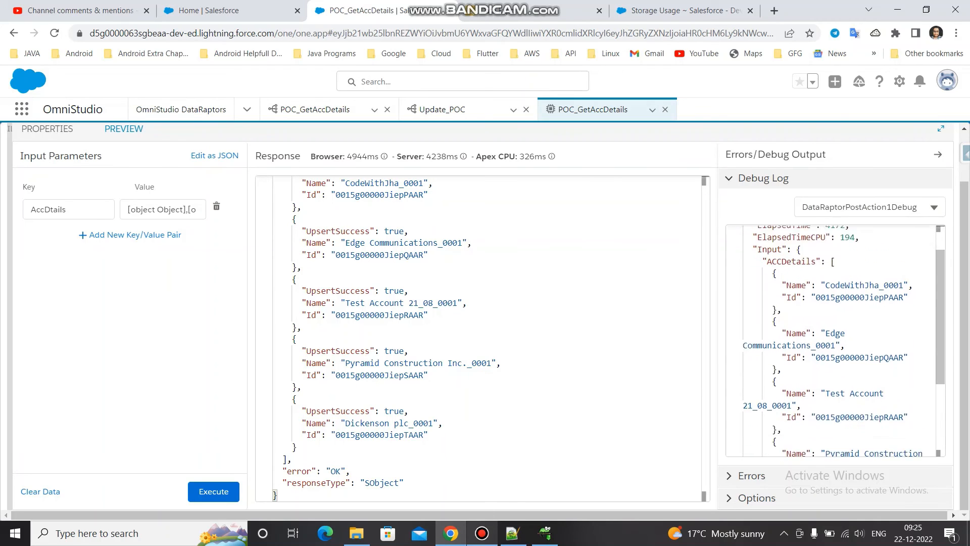
{"action": "scroll", "coordinate": [836, 341], "scroll_direction": "up", "scroll_amount": 5}
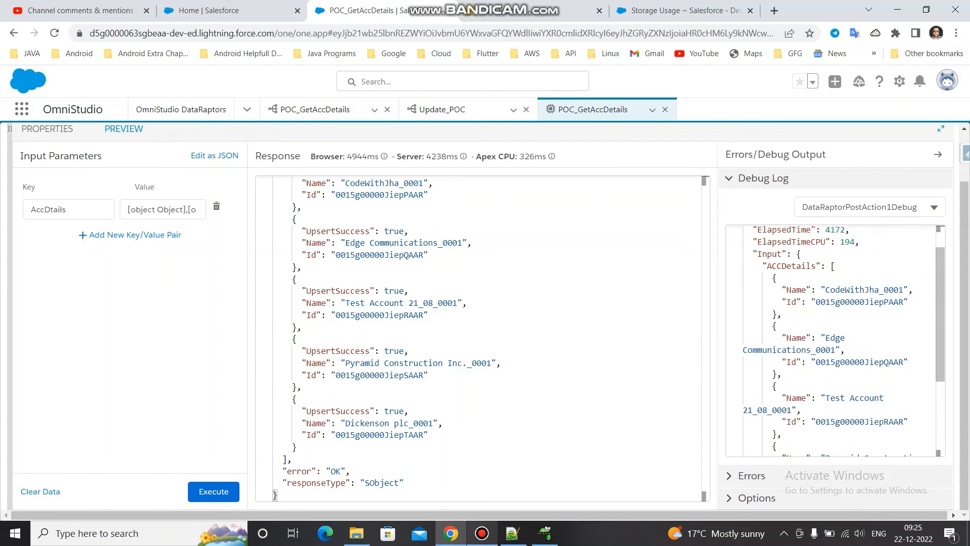
{"action": "scroll", "coordinate": [836, 341], "scroll_direction": "down", "scroll_amount": 4}
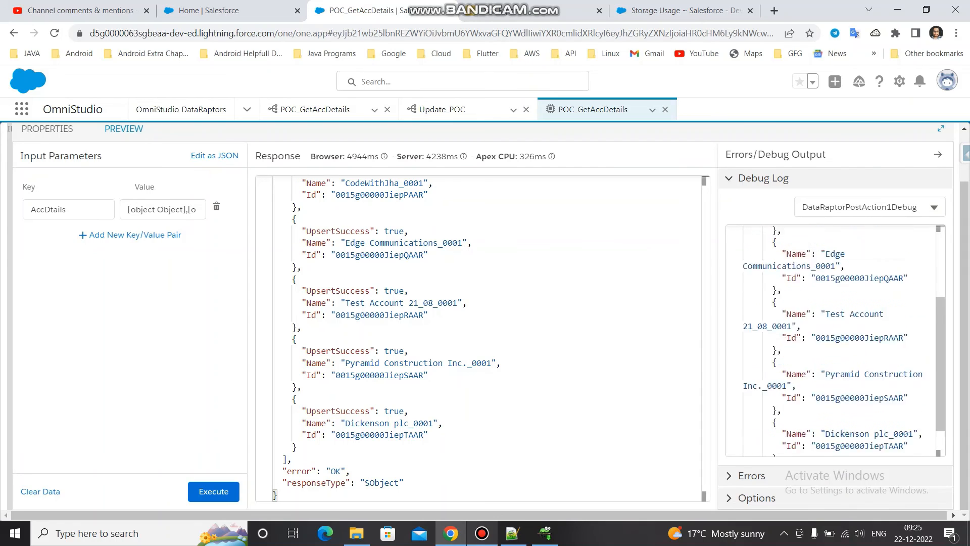
{"action": "left_click", "coordinate": [869, 207]}
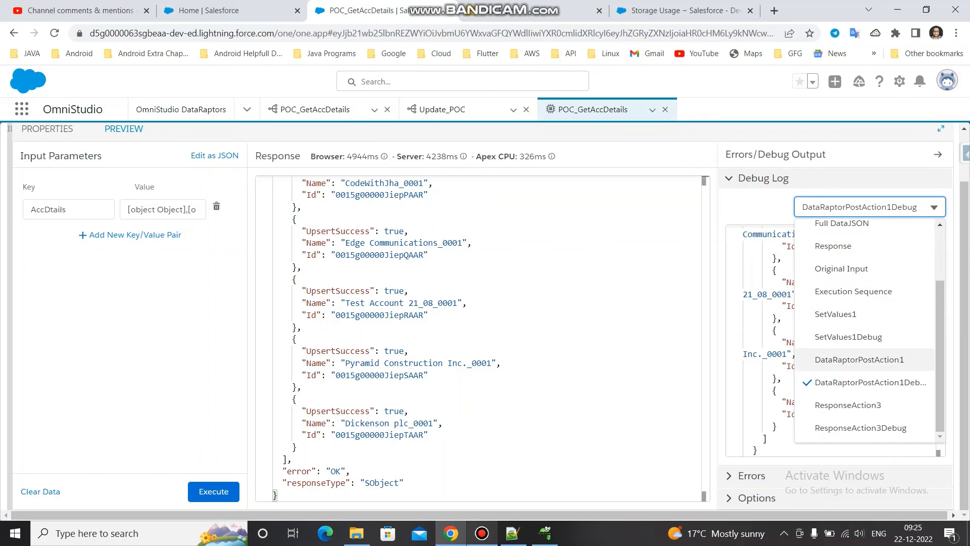
{"action": "left_click", "coordinate": [859, 359]}
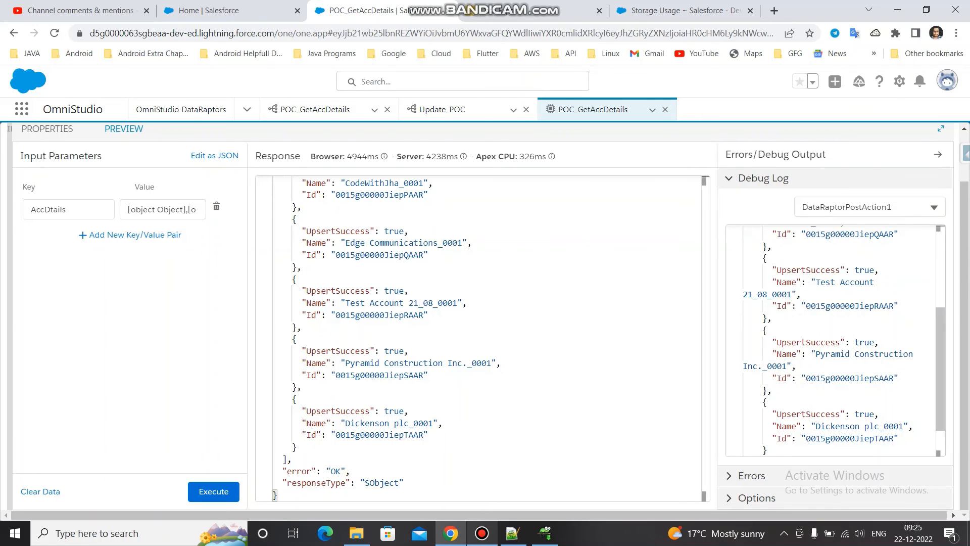
{"action": "scroll", "coordinate": [836, 341], "scroll_direction": "up", "scroll_amount": 5}
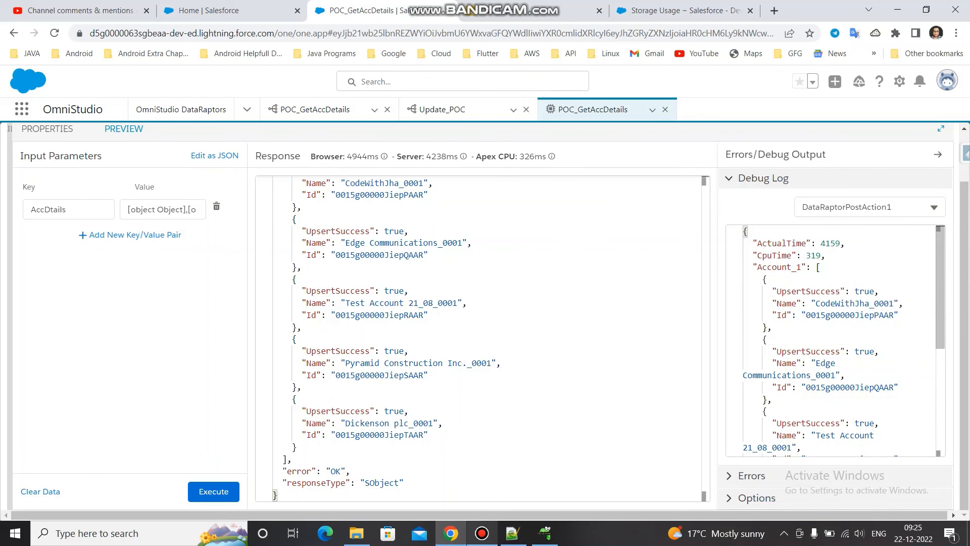
- Review the remaining DataRaptorPostAction1 debug output, the action's properties and the Update_POC field mappings
{"action": "scroll", "coordinate": [836, 341], "scroll_direction": "down", "scroll_amount": 5}
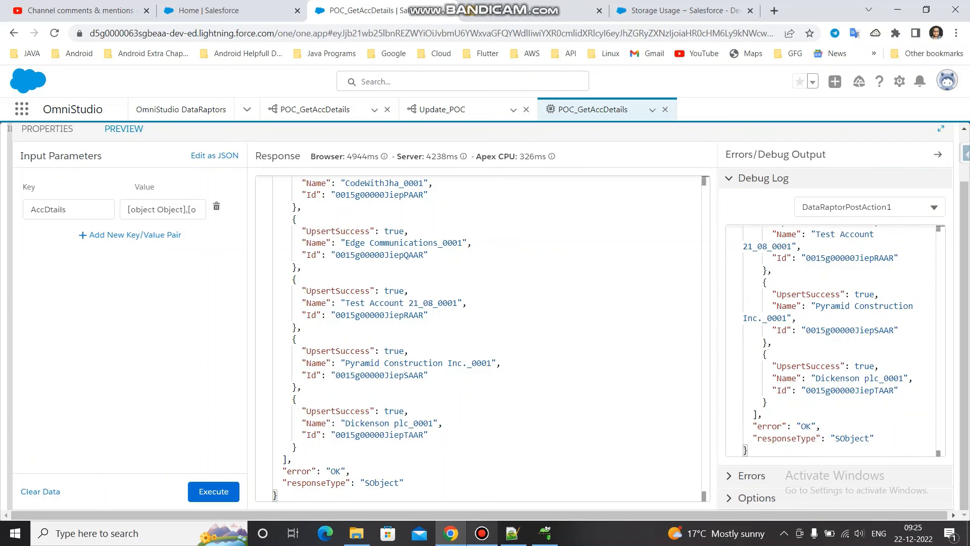
{"action": "left_click", "coordinate": [47, 130]}
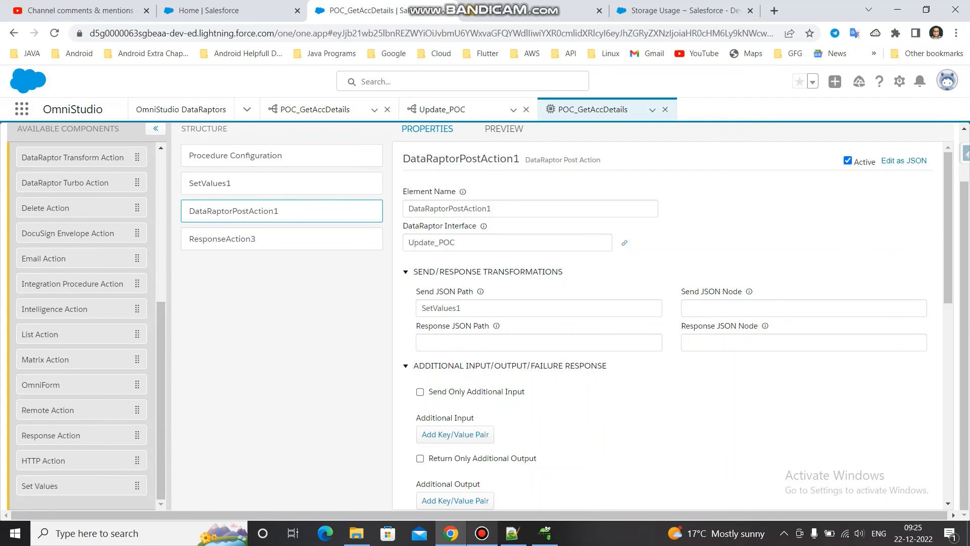
{"action": "left_click", "coordinate": [442, 109]}
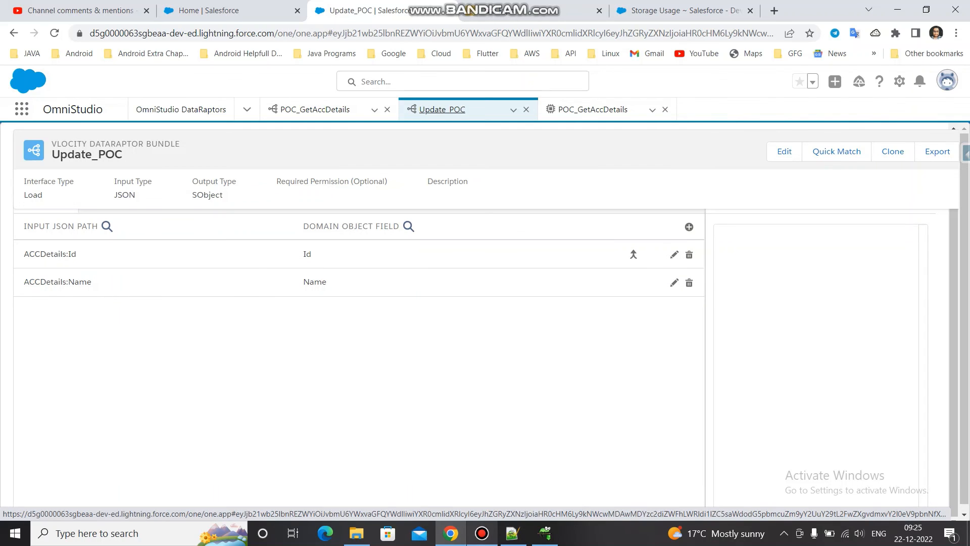
- Switch to Salesforce Inspector's data export and rerun the query Select Id,Name from Account to check the account names
{"action": "left_click", "coordinate": [526, 11]}
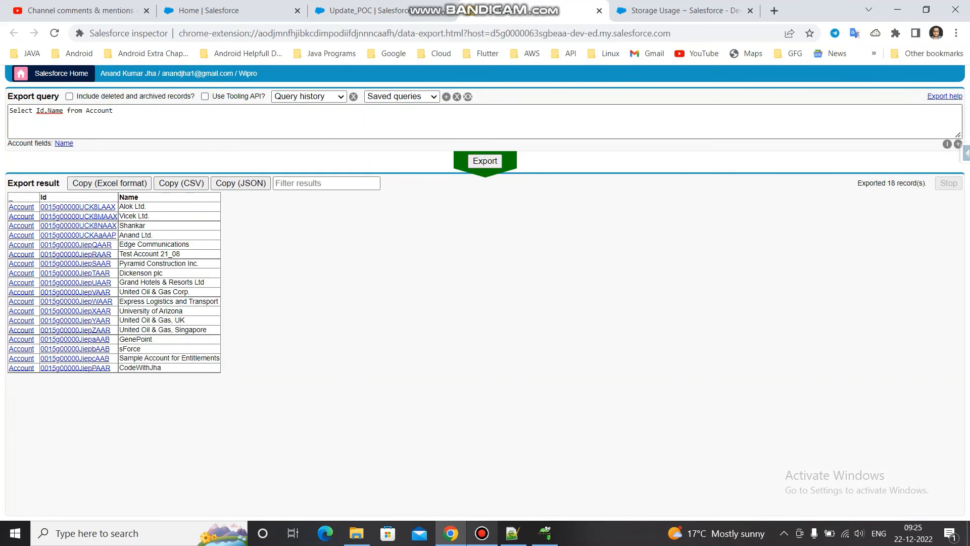
{"action": "left_click", "coordinate": [485, 161]}
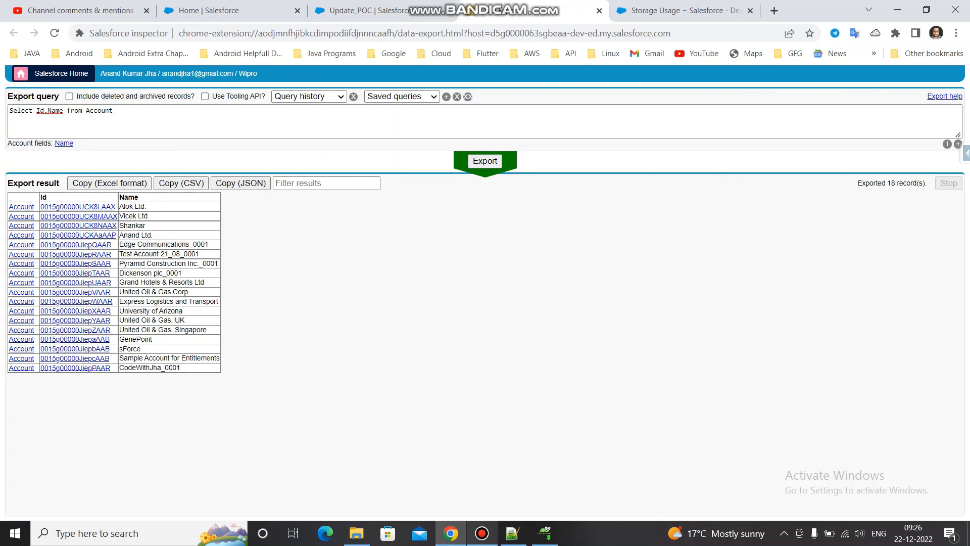
{"action": "left_click", "coordinate": [481, 533]}
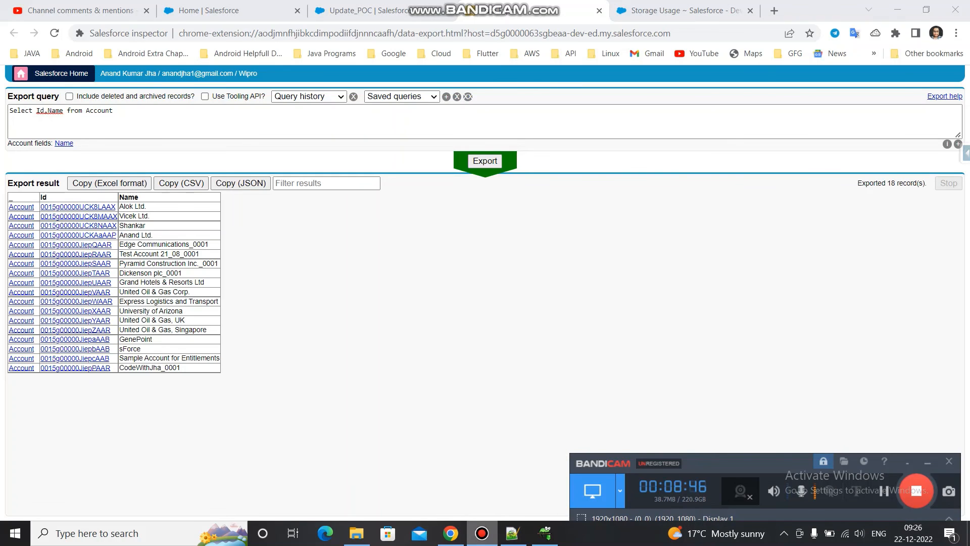